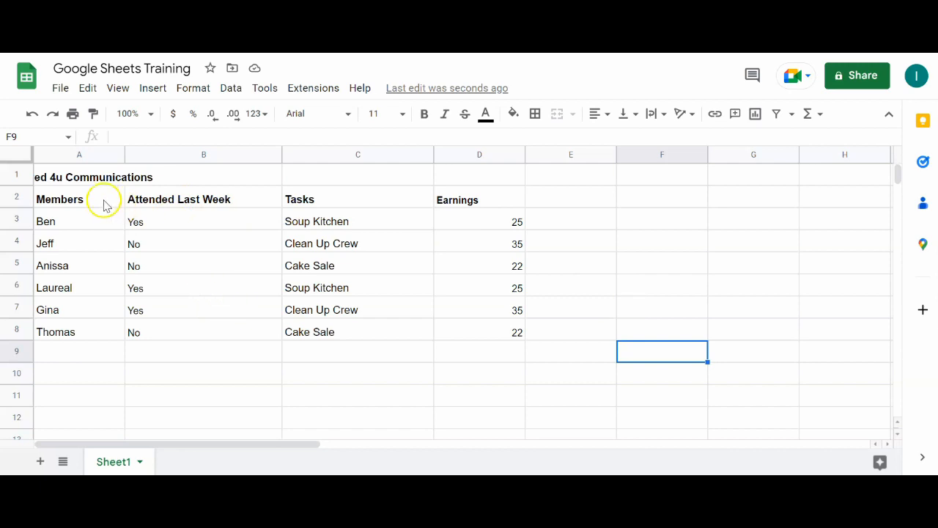
# Change the heading in cell B2 to "Attended Last Week Meeting"
pyautogui.click(78, 173)
pyautogui.click(110, 216)
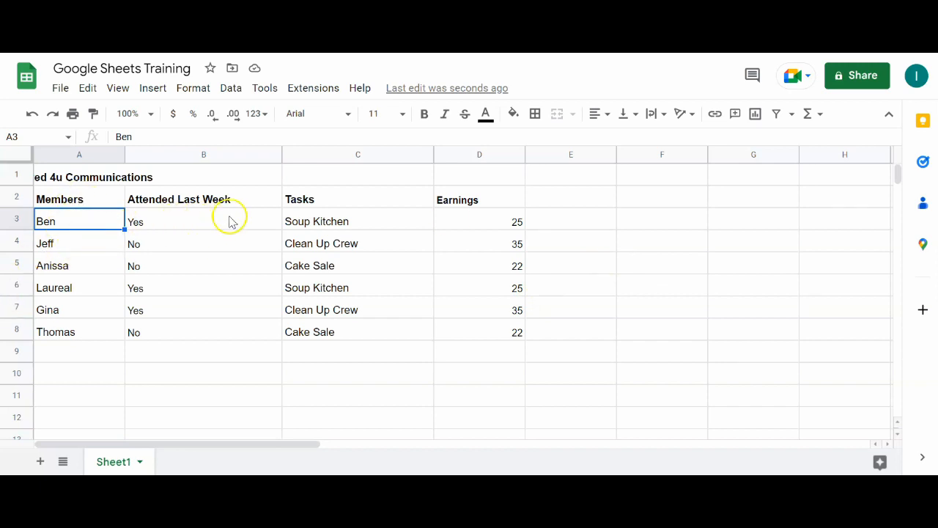
pyautogui.click(247, 198)
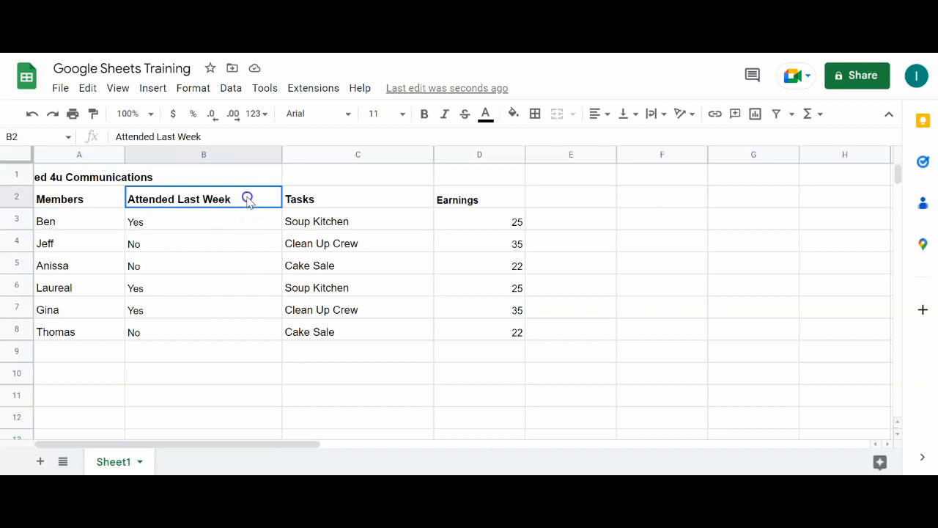
pyautogui.click(218, 136)
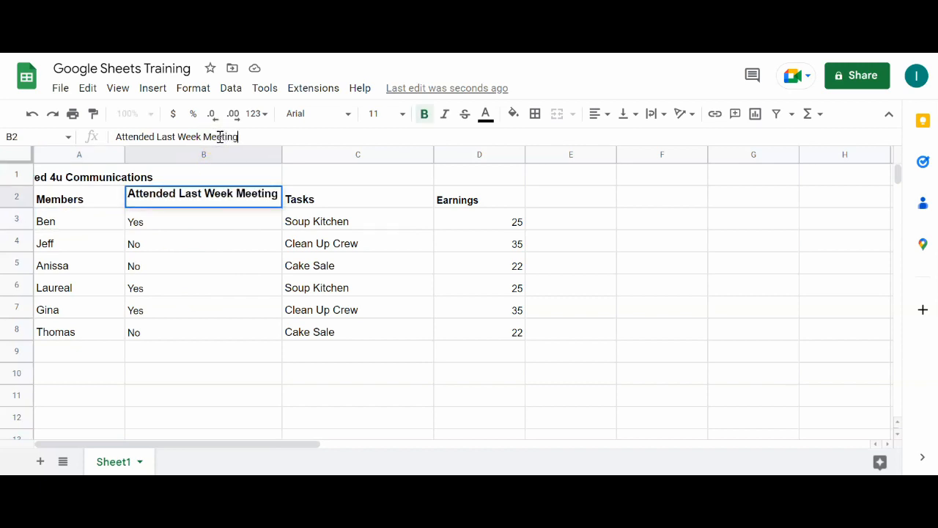
pyautogui.click(367, 264)
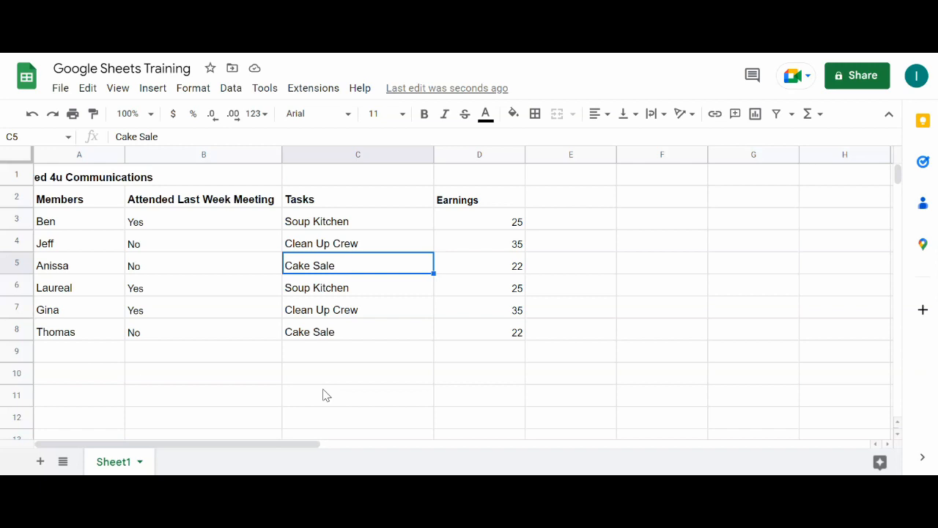
pyautogui.click(234, 374)
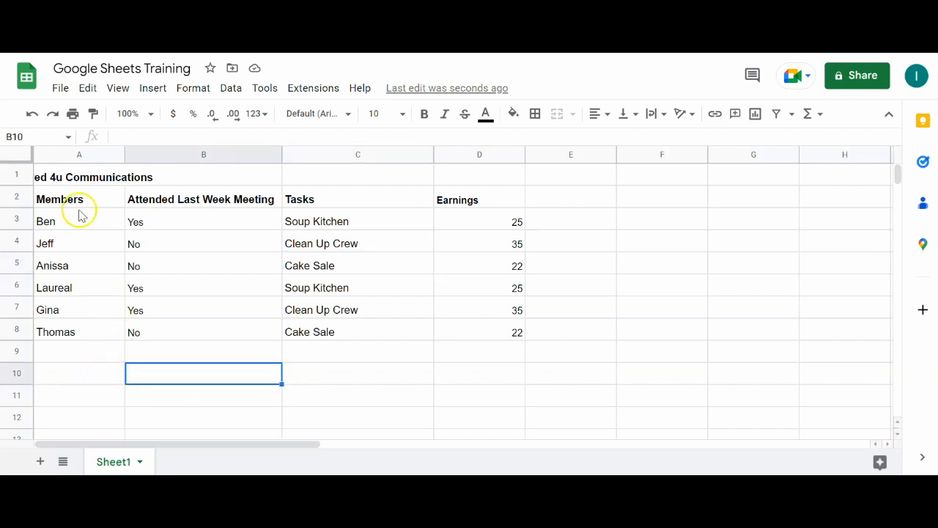
# Merge cells A1:D1 so the "Tailored 4u Communications" title spans all four table columns
pyautogui.click(60, 178)
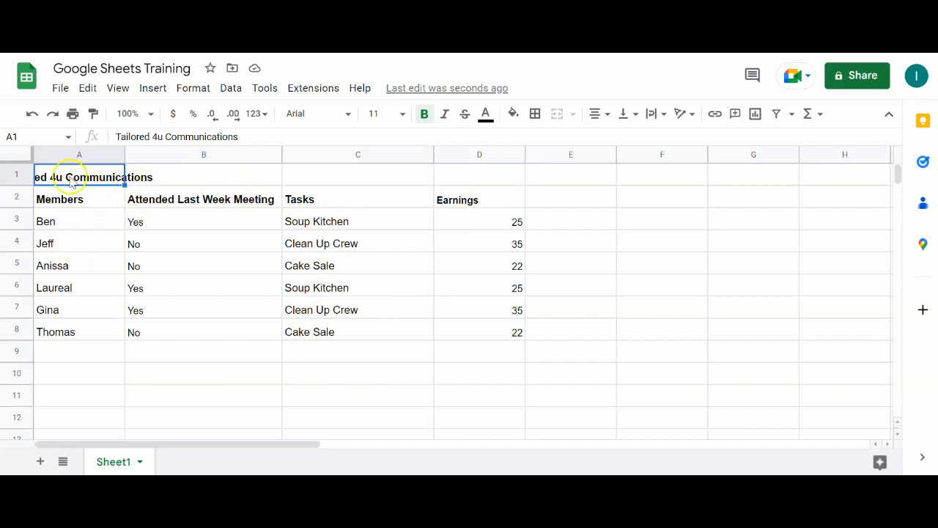
pyautogui.moveTo(54, 181); pyautogui.dragTo(486, 184)
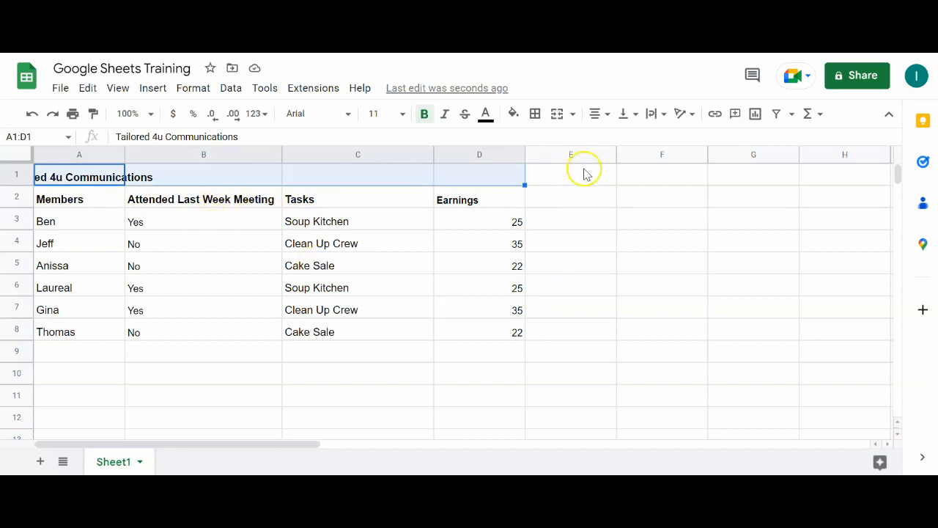
pyautogui.click(556, 115)
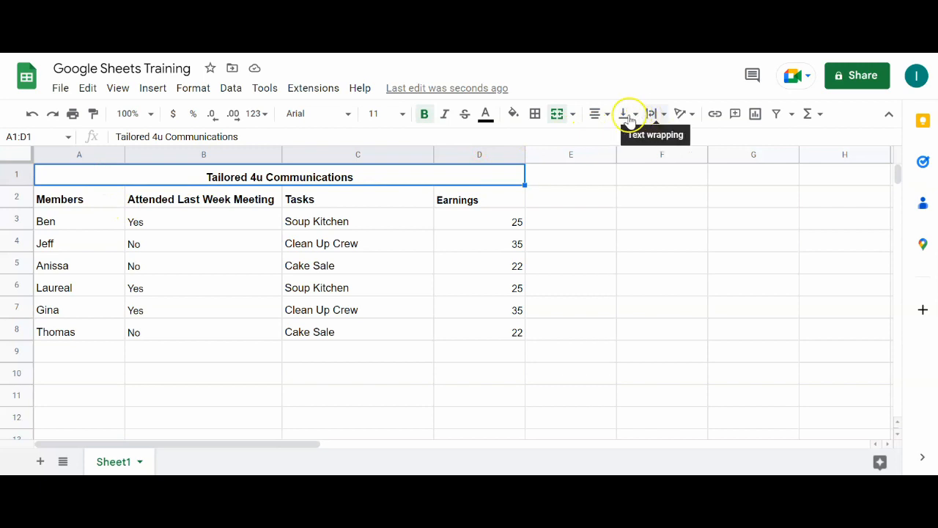
# Fill the merged title row with dark blue and the heading cells A2:D2 with a lighter blue
pyautogui.click(521, 117)
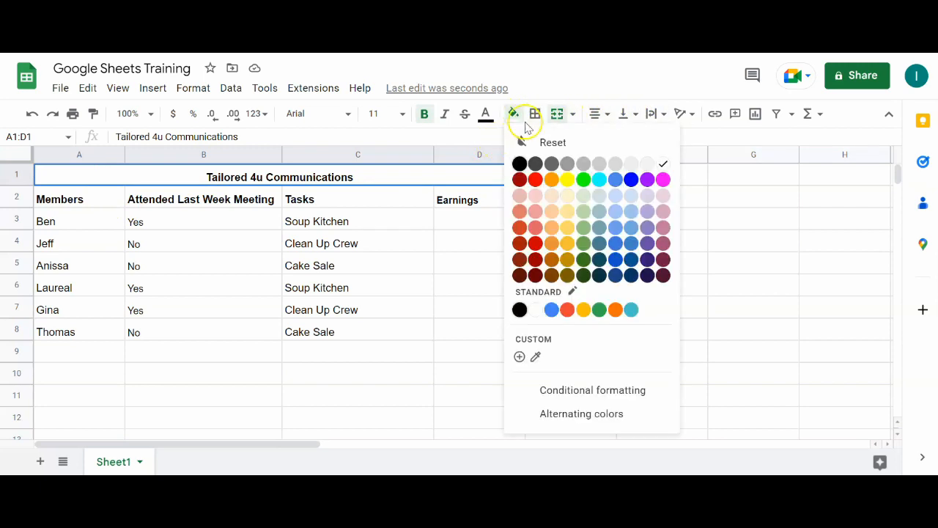
pyautogui.click(614, 259)
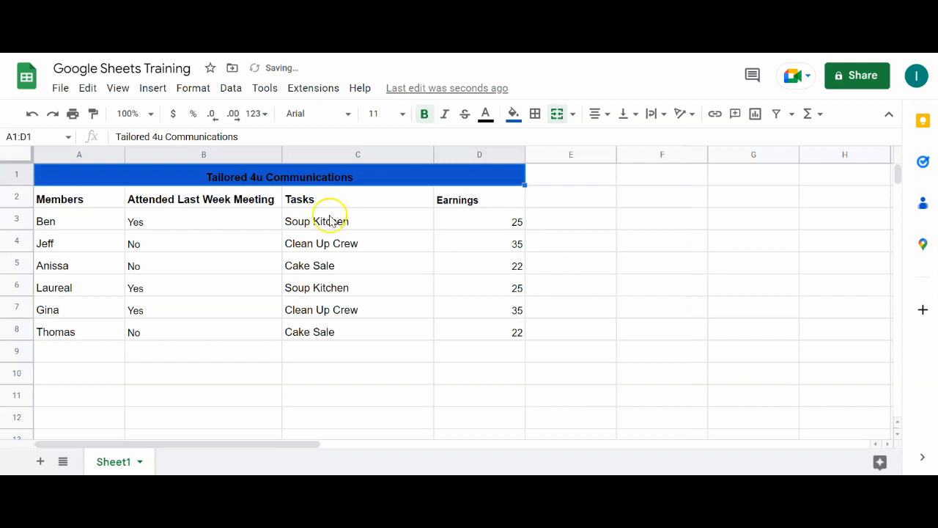
pyautogui.moveTo(73, 200); pyautogui.dragTo(448, 201)
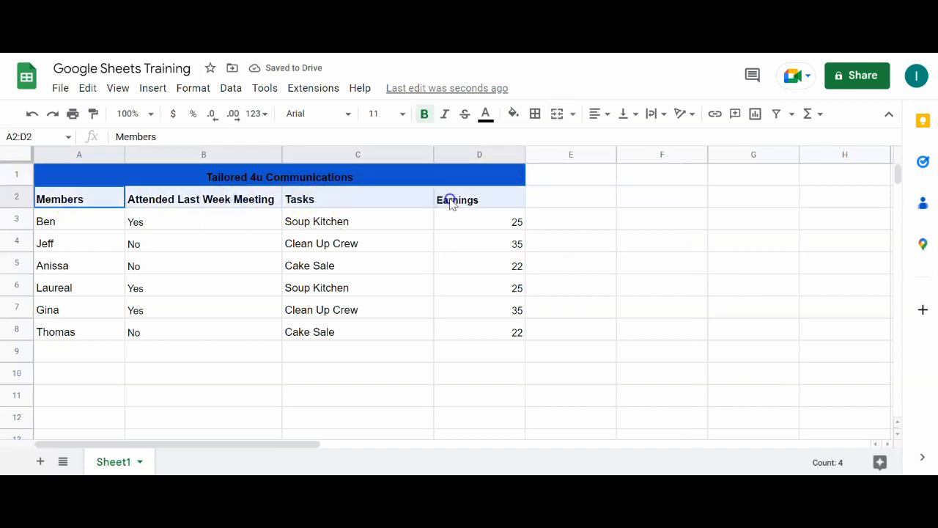
pyautogui.click(513, 115)
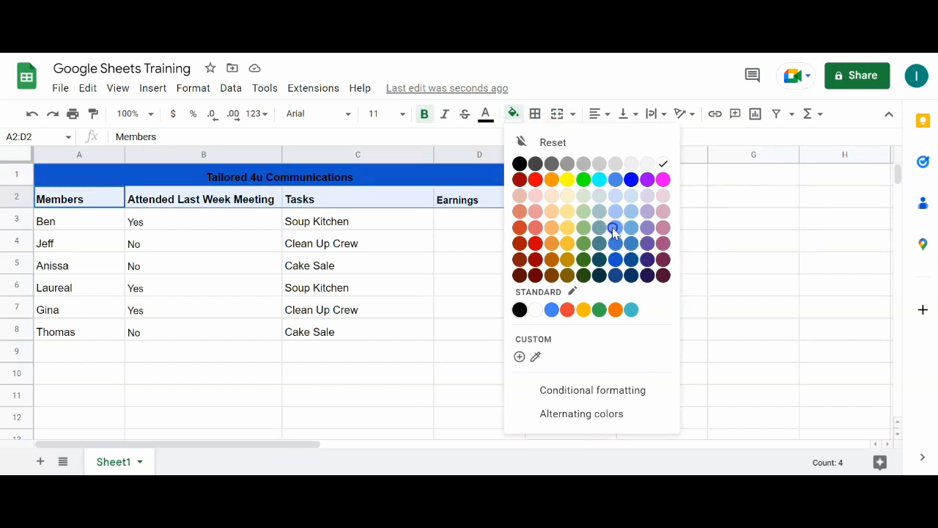
pyautogui.click(612, 227)
# Fill the data cells A3:D8 with light cornflower blue
pyautogui.moveTo(77, 220); pyautogui.dragTo(491, 337)
pyautogui.click(513, 113)
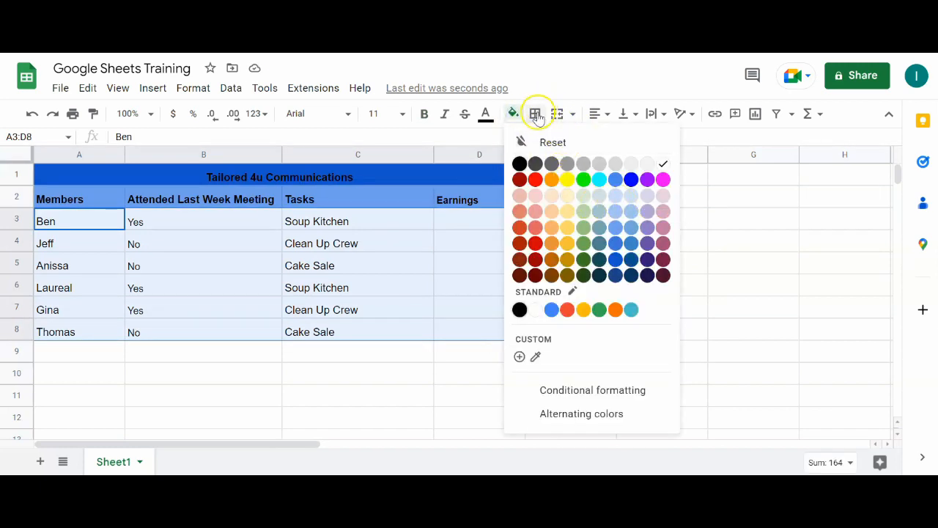
pyautogui.click(616, 226)
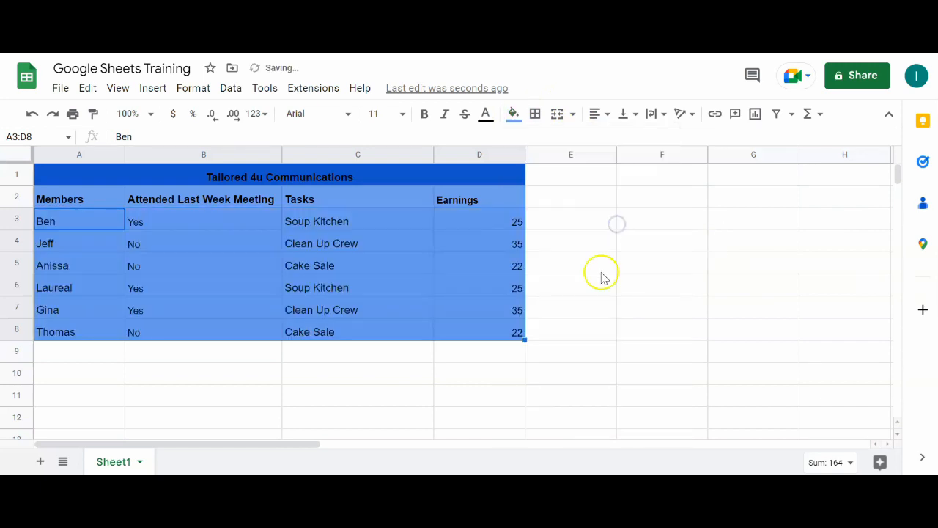
# Recolor the heading cells A2:D2 with a strong dark blue and the merged title row with a darker navy blue
pyautogui.click(469, 204)
pyautogui.moveTo(470, 205); pyautogui.dragTo(90, 203)
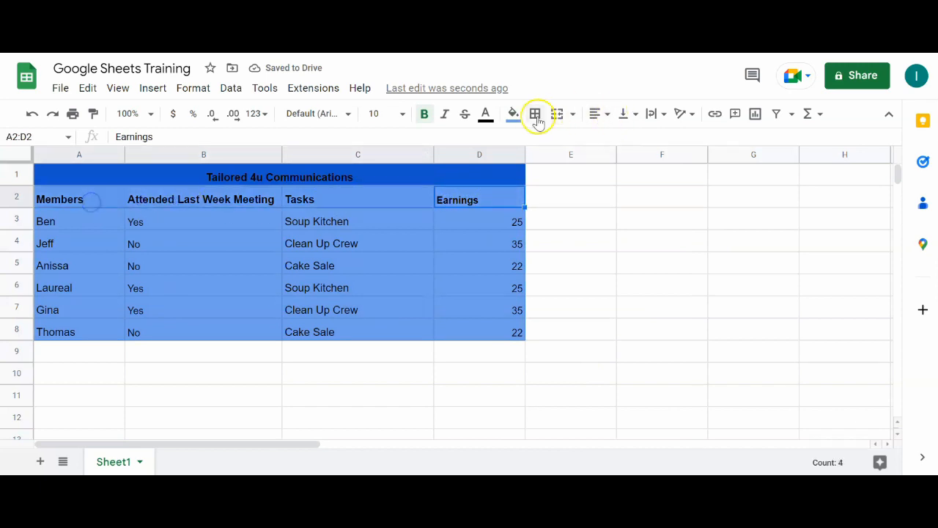
pyautogui.click(513, 113)
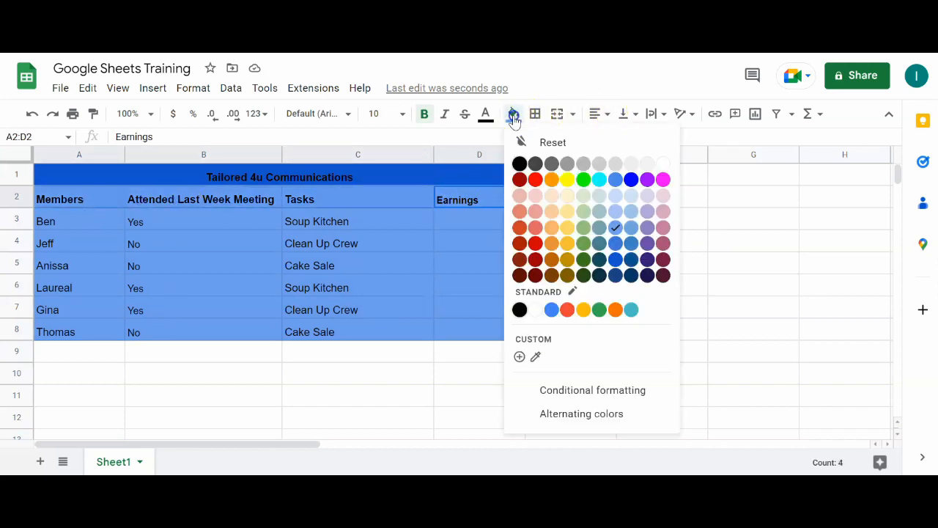
pyautogui.click(612, 262)
pyautogui.click(464, 176)
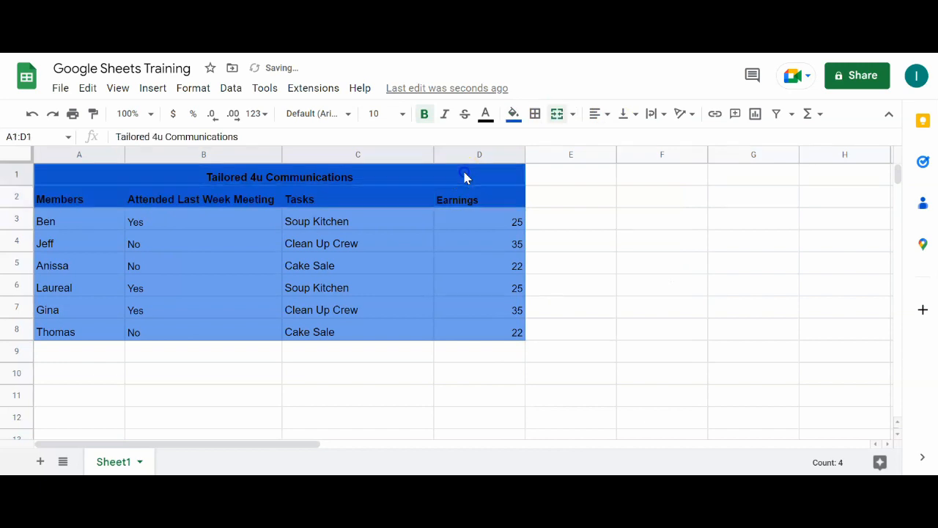
pyautogui.click(513, 114)
pyautogui.click(618, 278)
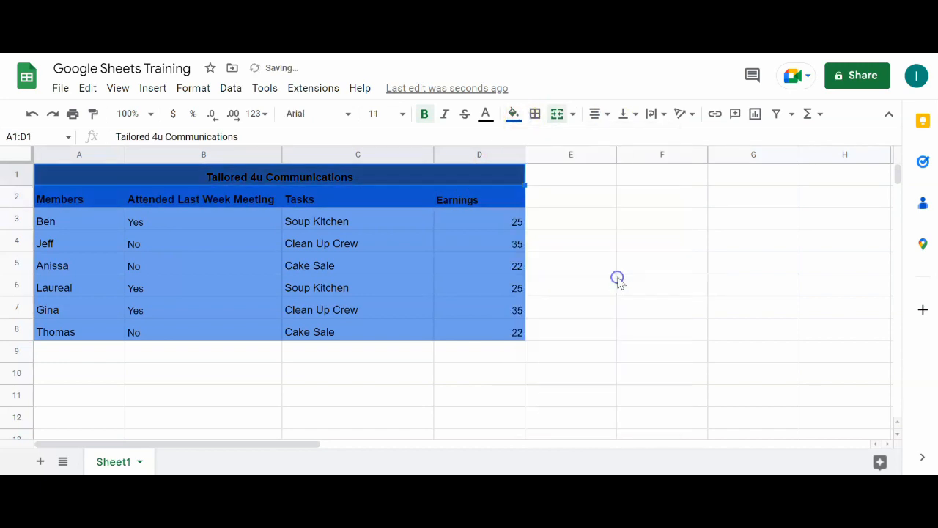
# Set the text color of the range A1:D9 to white
pyautogui.click(461, 360)
pyautogui.moveTo(484, 350); pyautogui.dragTo(379, 178)
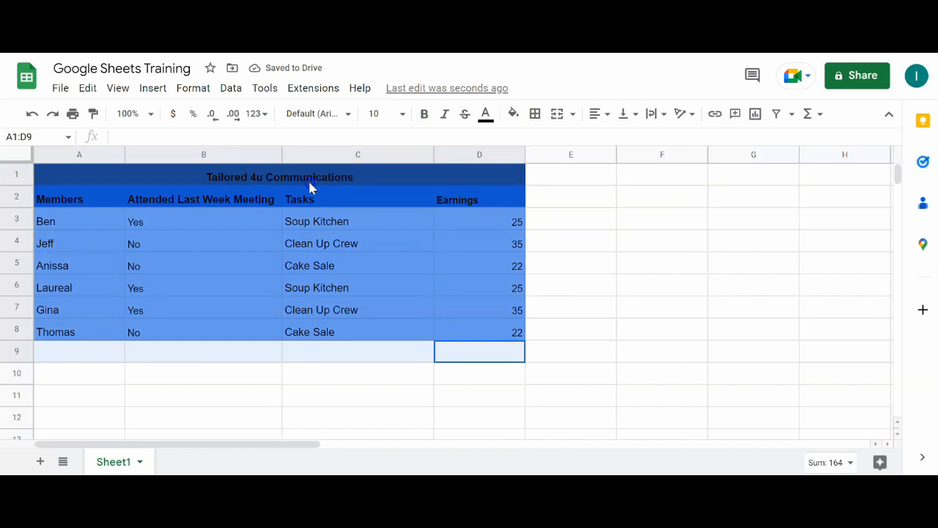
pyautogui.click(485, 118)
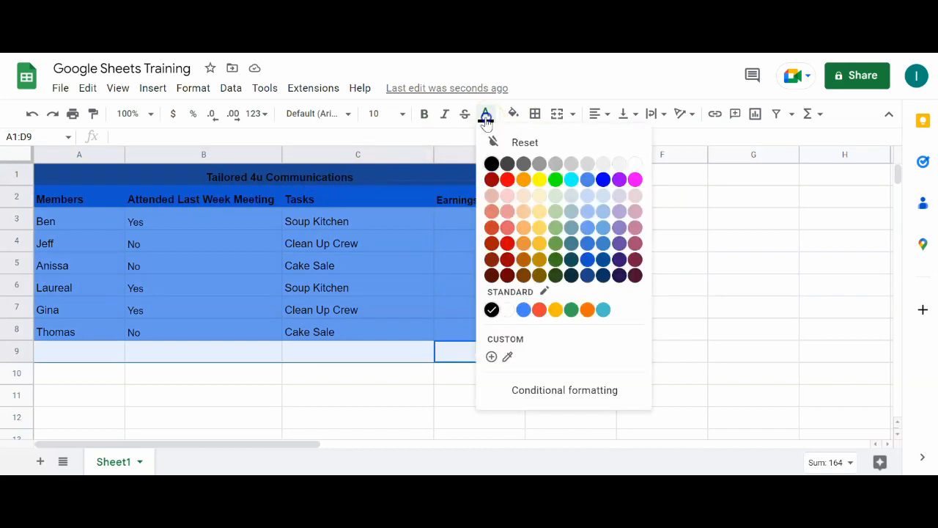
pyautogui.click(636, 168)
pyautogui.click(597, 376)
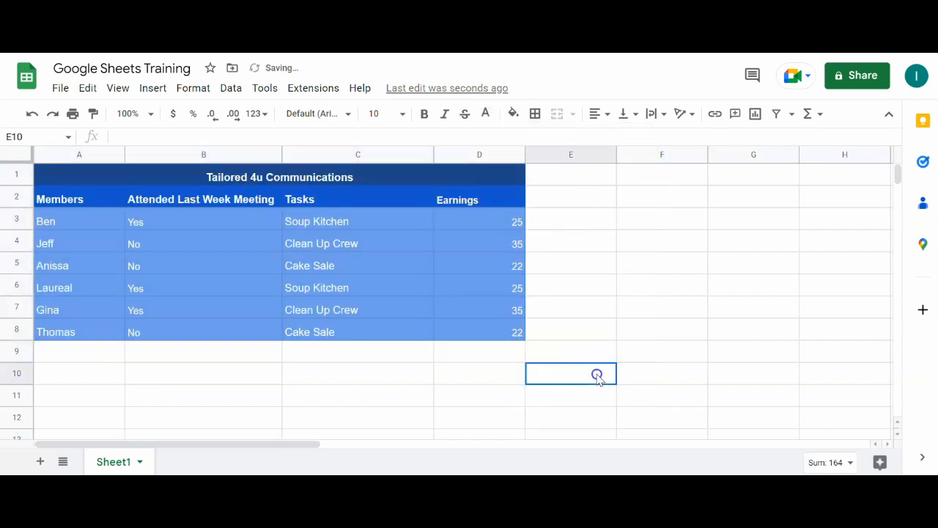
# Fill the empty cells A9:D9 below the table with bright green
pyautogui.click(56, 355)
pyautogui.moveTo(254, 355); pyautogui.dragTo(505, 362)
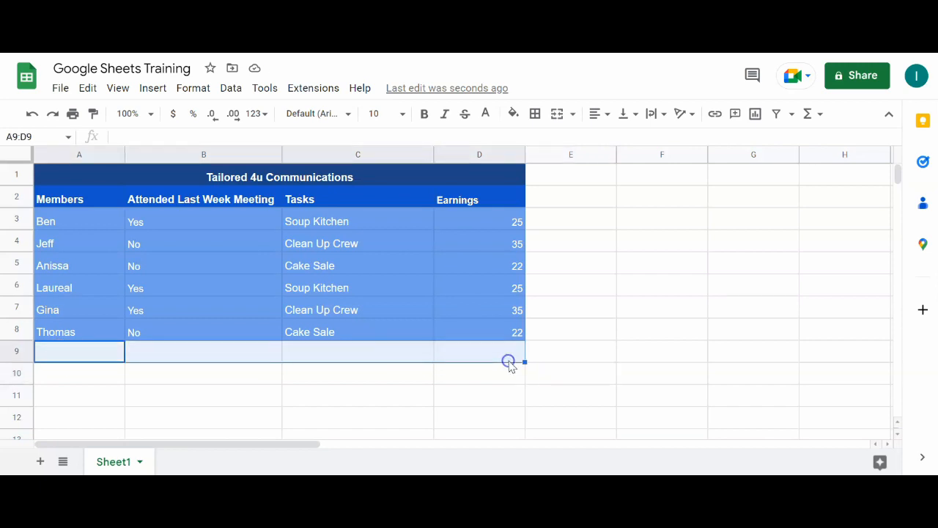
pyautogui.click(513, 114)
pyautogui.click(579, 180)
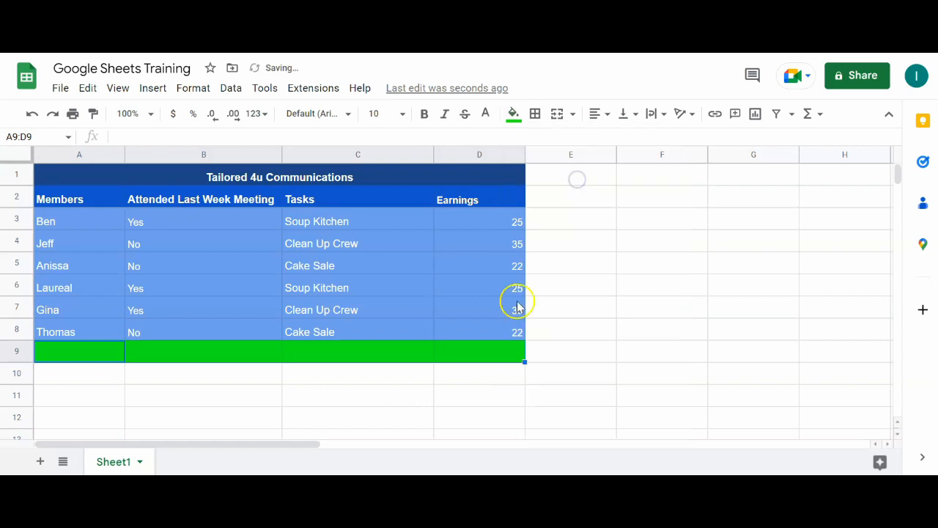
pyautogui.click(293, 423)
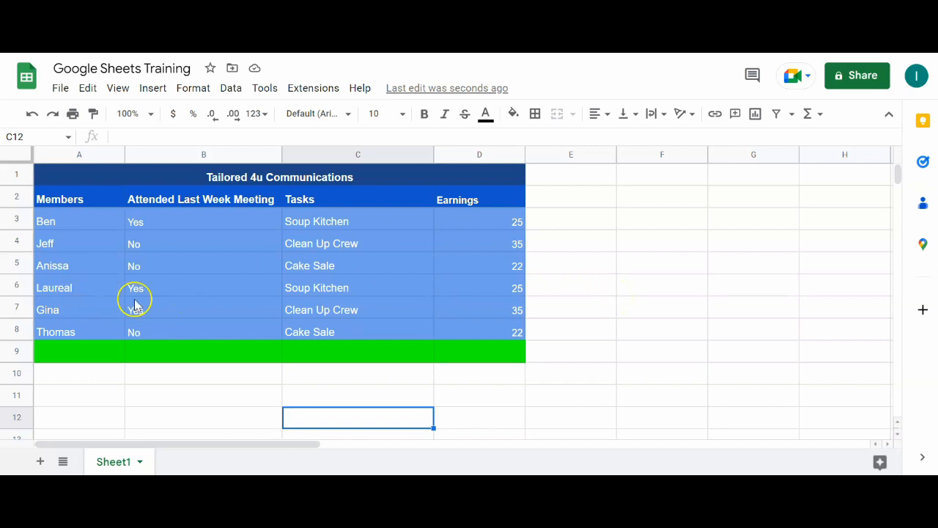
# Delete the whole of row 9 beneath the table
pyautogui.click(14, 354)
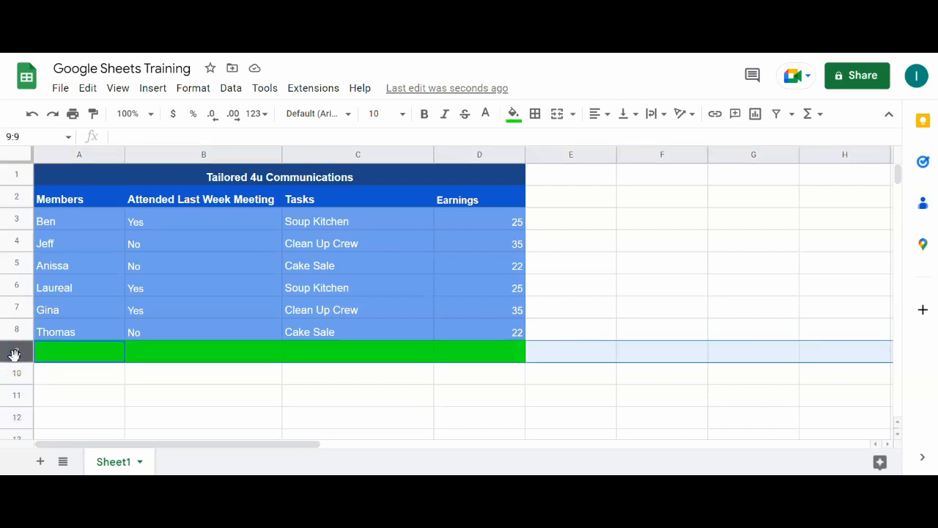
pyautogui.rightClick(14, 354)
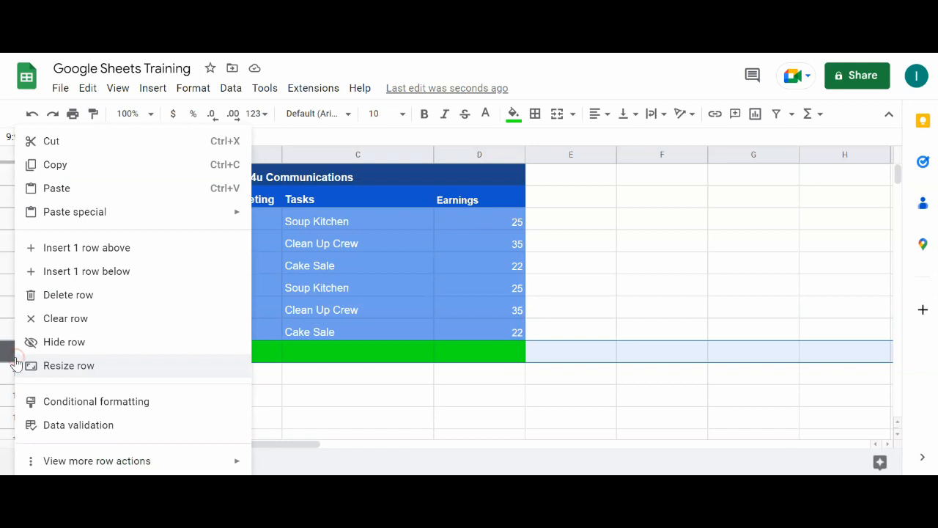
pyautogui.click(84, 296)
pyautogui.click(445, 373)
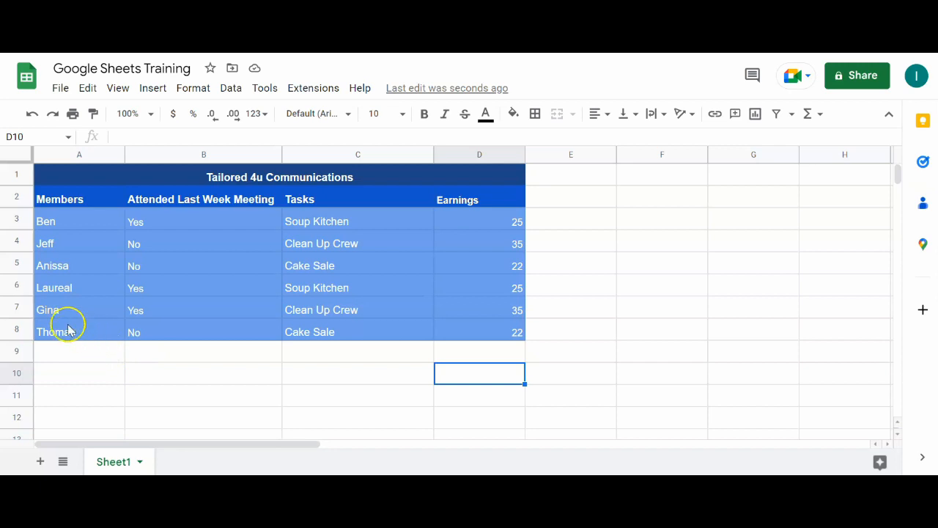
pyautogui.click(38, 330)
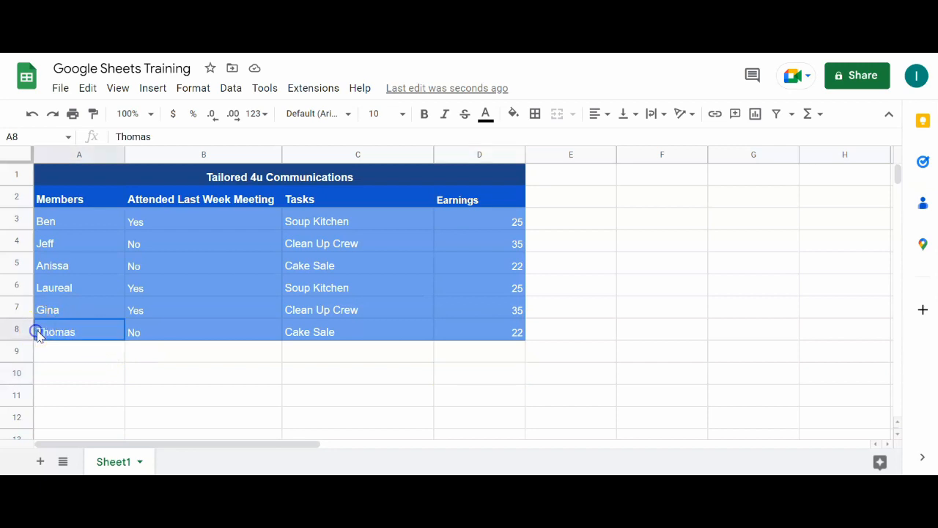
pyautogui.click(466, 337)
pyautogui.moveTo(463, 339); pyautogui.dragTo(76, 334)
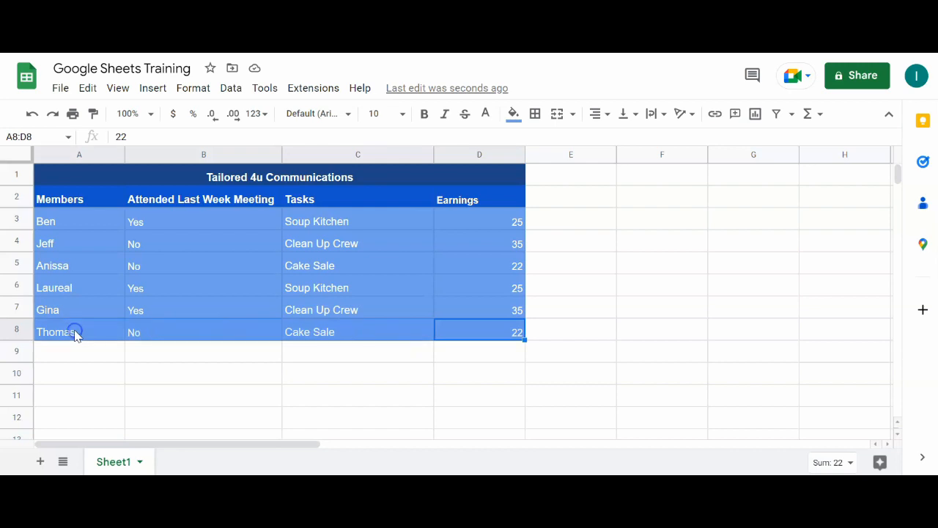
pyautogui.rightClick(76, 335)
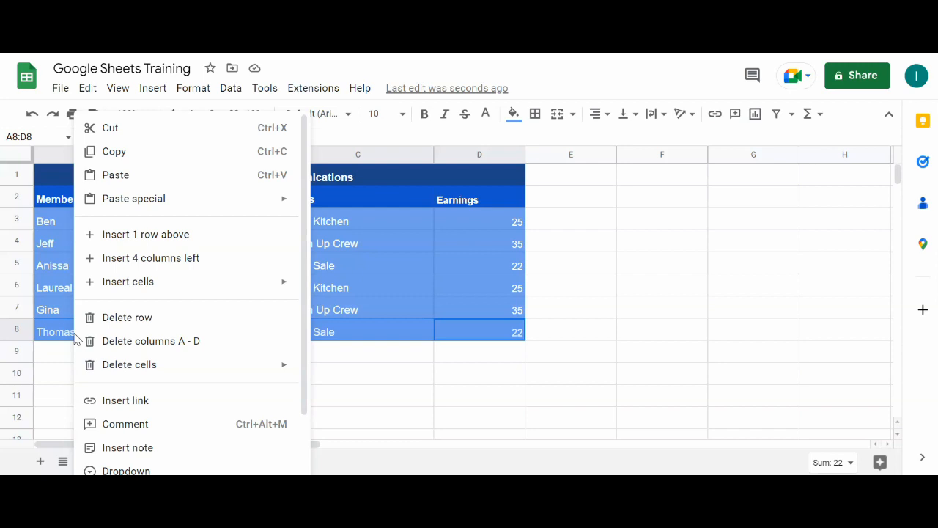
pyautogui.scroll(-2, 182, 322)
pyautogui.scroll(2, 182, 329)
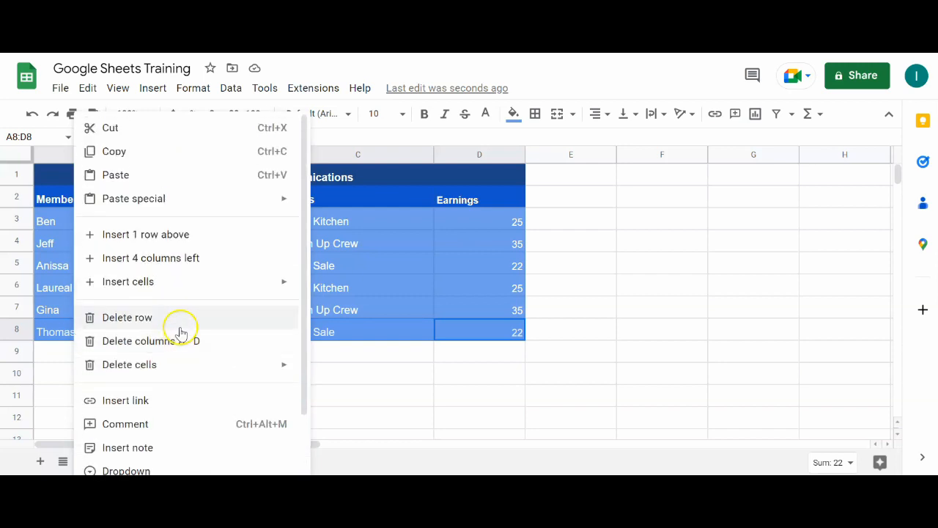
pyautogui.click(535, 373)
pyautogui.moveTo(474, 330); pyautogui.dragTo(94, 326)
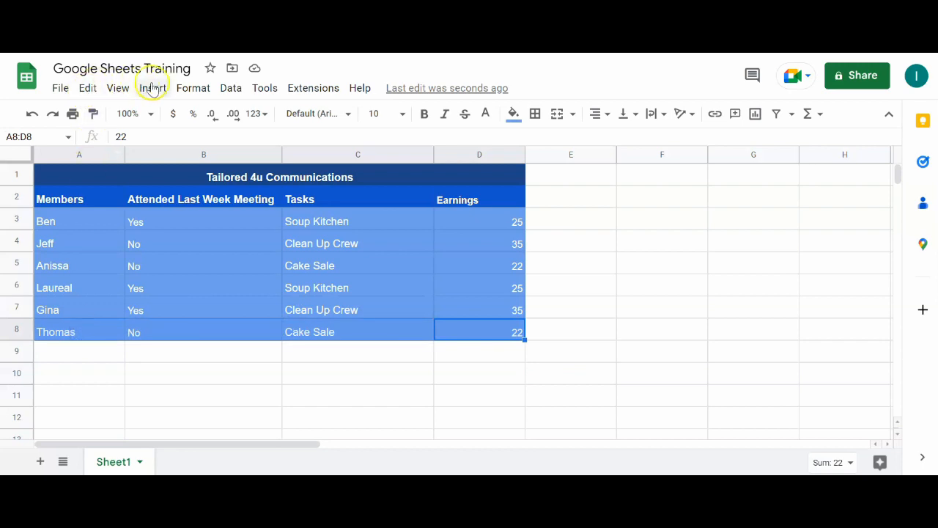
pyautogui.click(162, 85)
pyautogui.moveTo(117, 86)
pyautogui.moveTo(194, 86)
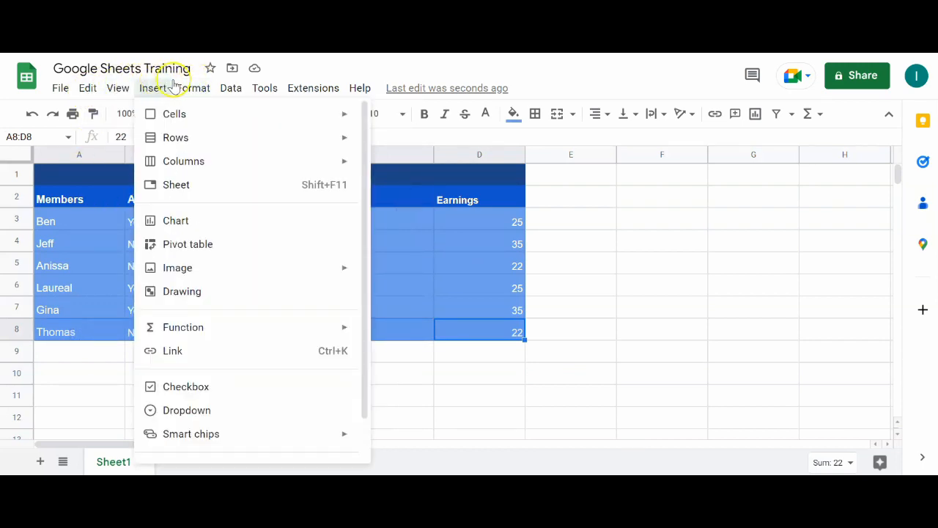
pyautogui.moveTo(81, 90)
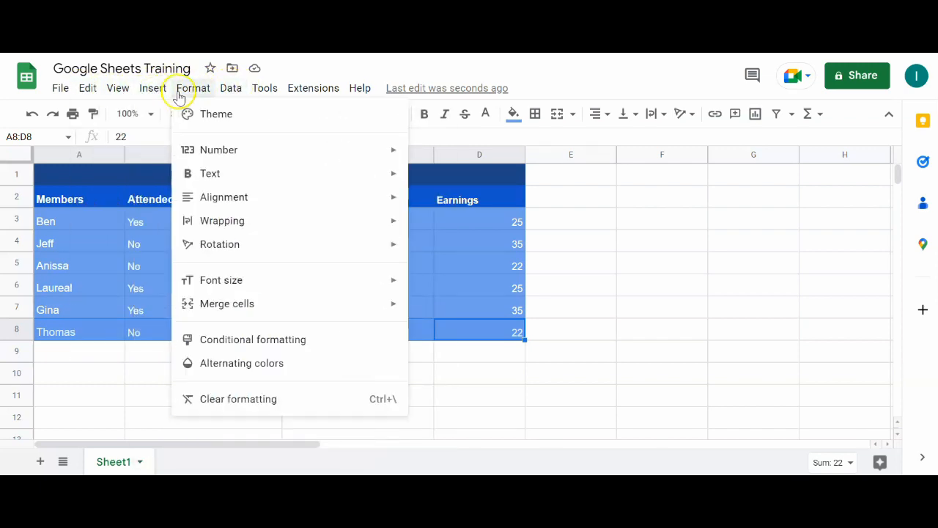
pyautogui.moveTo(153, 98)
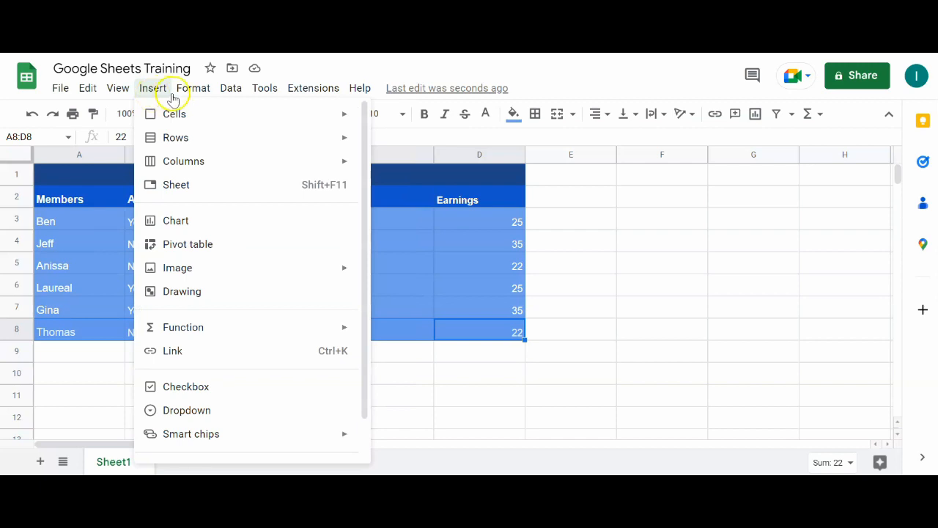
pyautogui.click(631, 286)
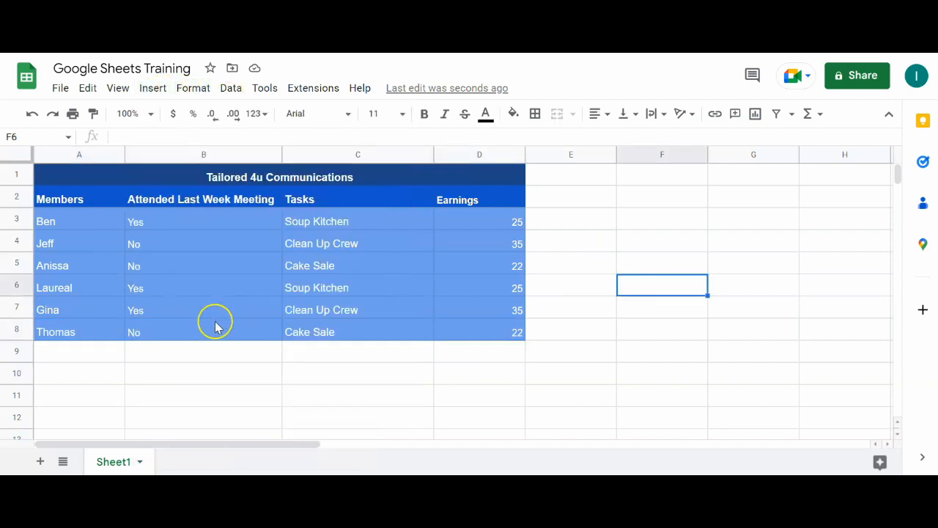
# Apply strikethrough to the last table row, cells A8:D8
pyautogui.click(162, 364)
pyautogui.click(100, 328)
pyautogui.moveTo(100, 327); pyautogui.dragTo(472, 336)
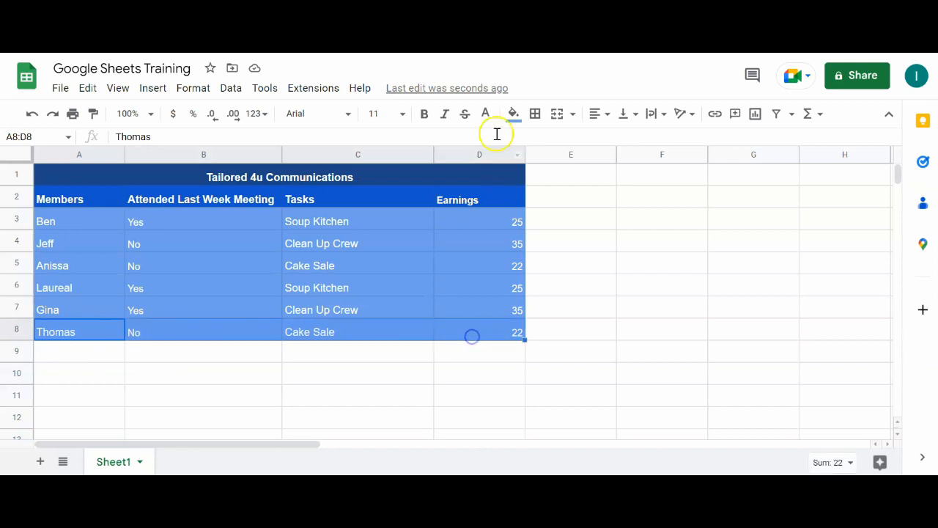
pyautogui.click(464, 117)
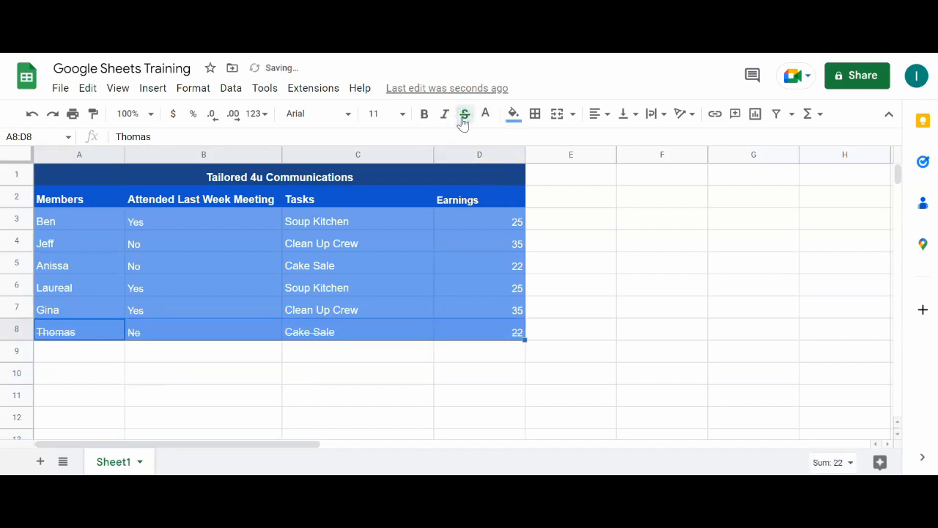
pyautogui.click(94, 373)
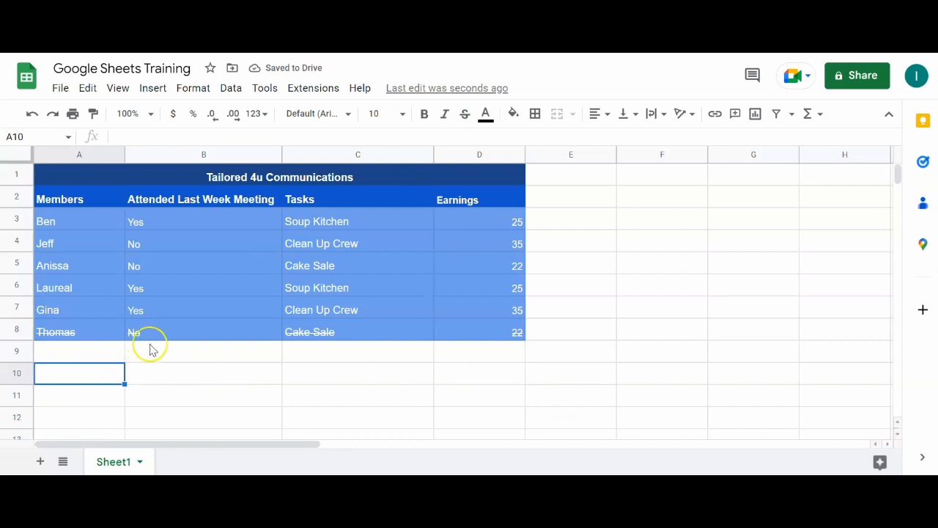
# Undo the strikethrough on cells A8:D8
pyautogui.click(30, 114)
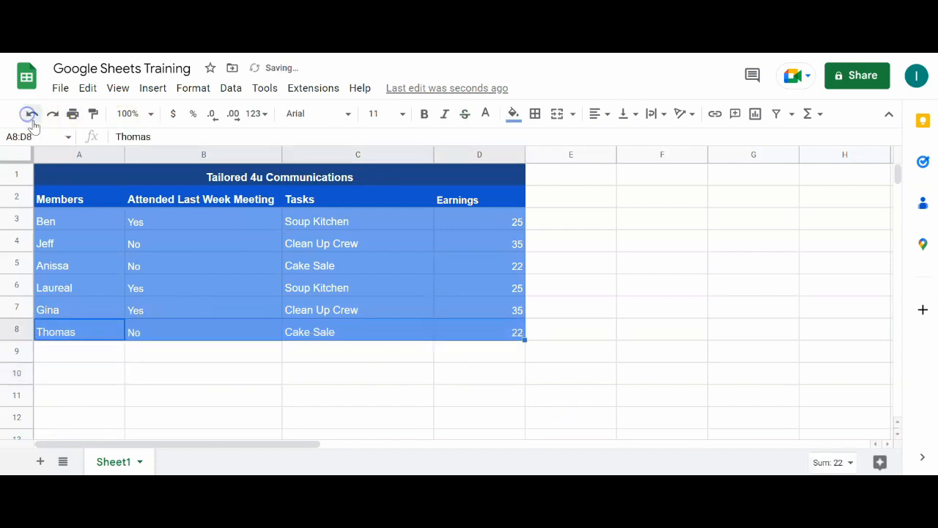
pyautogui.moveTo(55, 333); pyautogui.dragTo(169, 312)
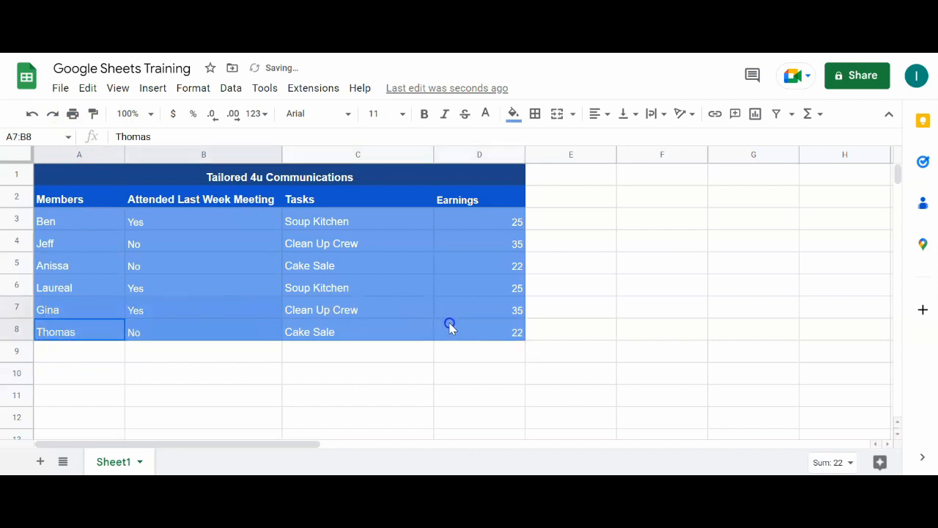
pyautogui.rightClick(475, 327)
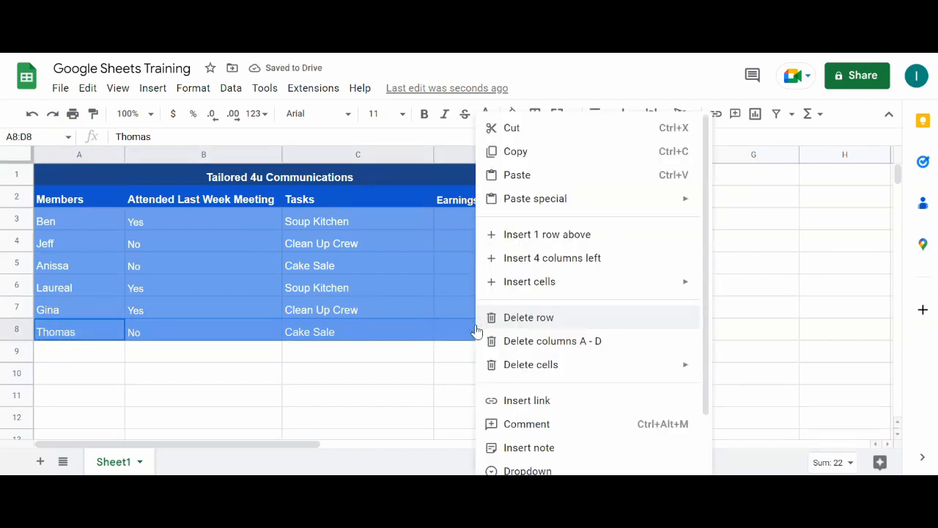
pyautogui.click(293, 376)
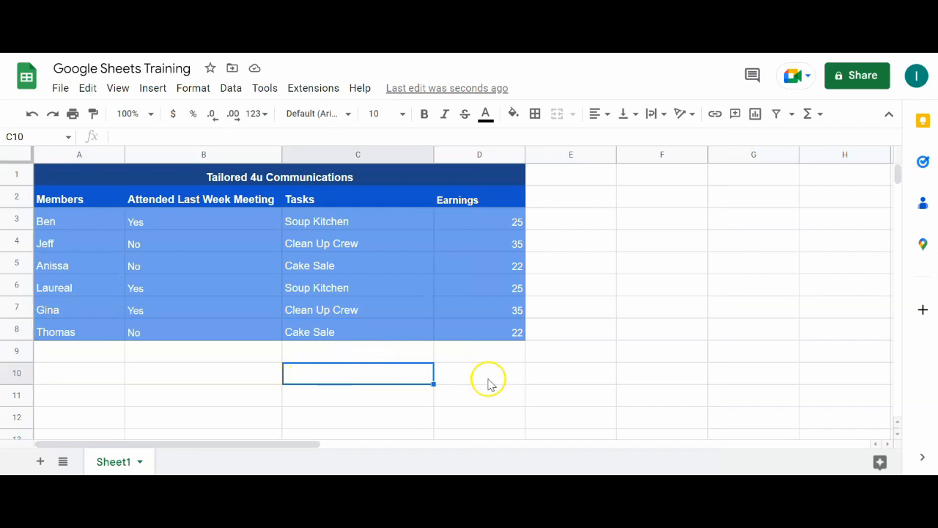
# Insert one blank row above row 7 of the members table
pyautogui.click(16, 304)
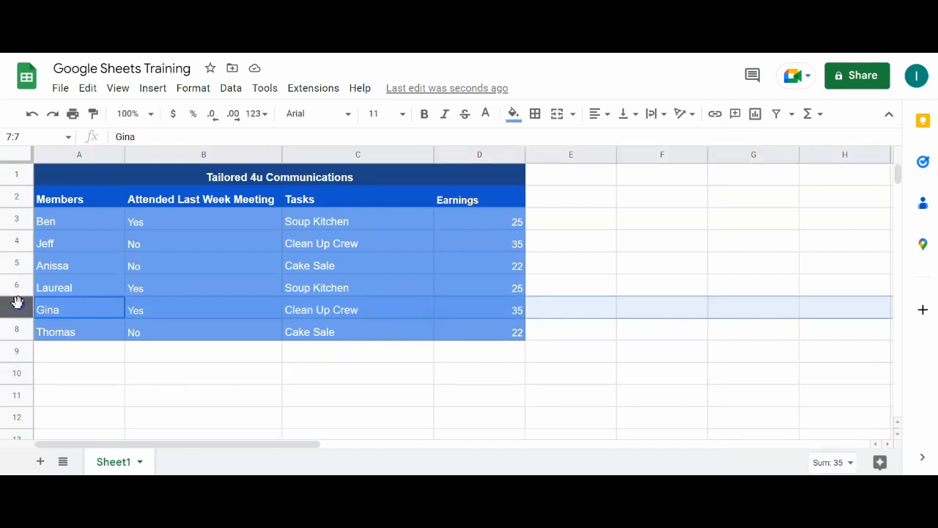
pyautogui.rightClick(16, 308)
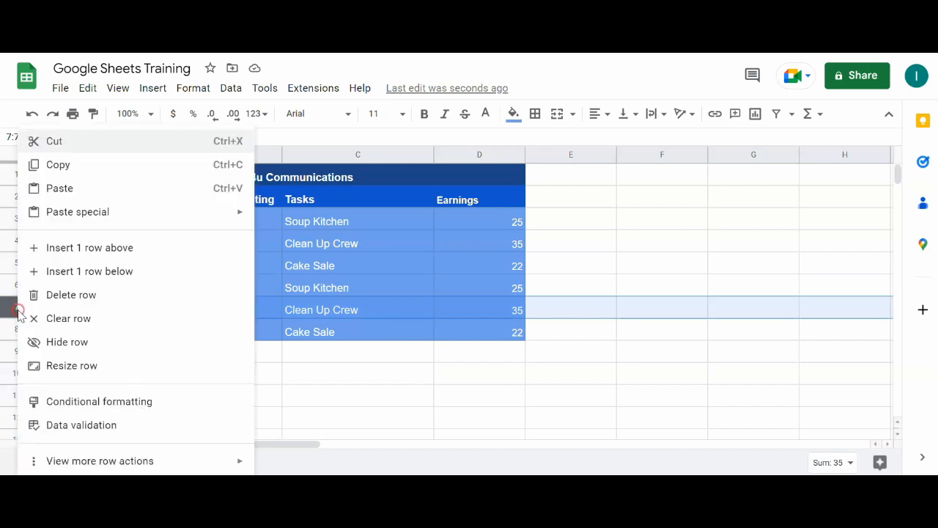
pyautogui.click(94, 247)
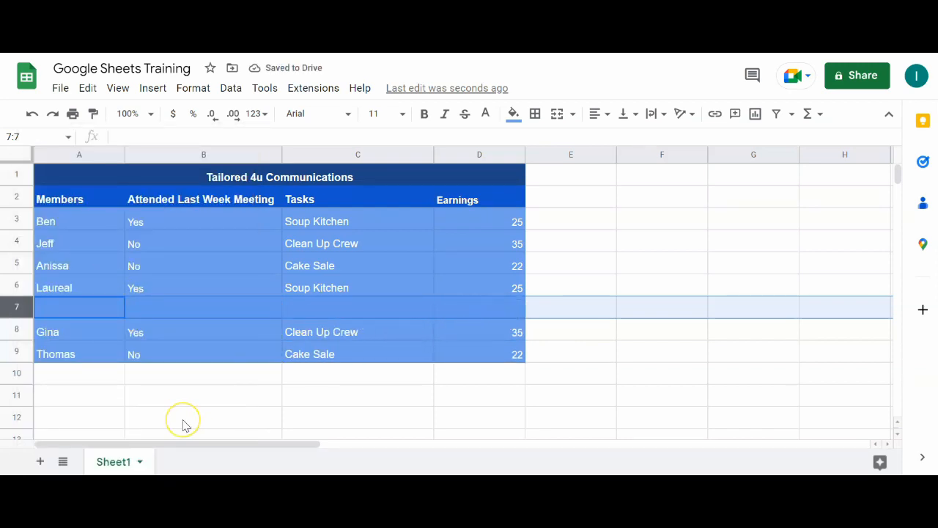
# Fill the blank row 7 with NA in columns A to C and 1 under Earnings
pyautogui.write('NA')
pyautogui.click(204, 307)
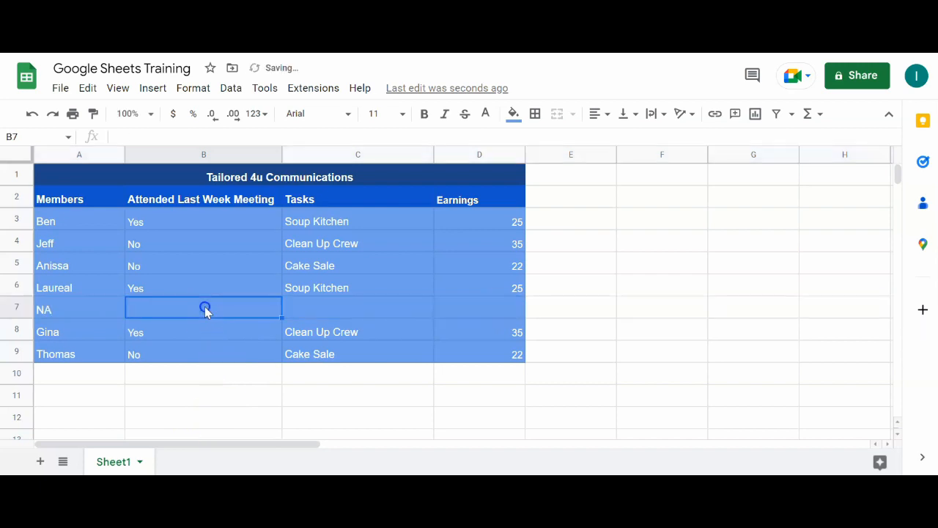
pyautogui.write('NoA')
pyautogui.click(334, 315)
pyautogui.write('NA')
pyautogui.click(477, 315)
pyautogui.write('1')
pyautogui.moveTo(480, 380); pyautogui.dragTo(482, 394)
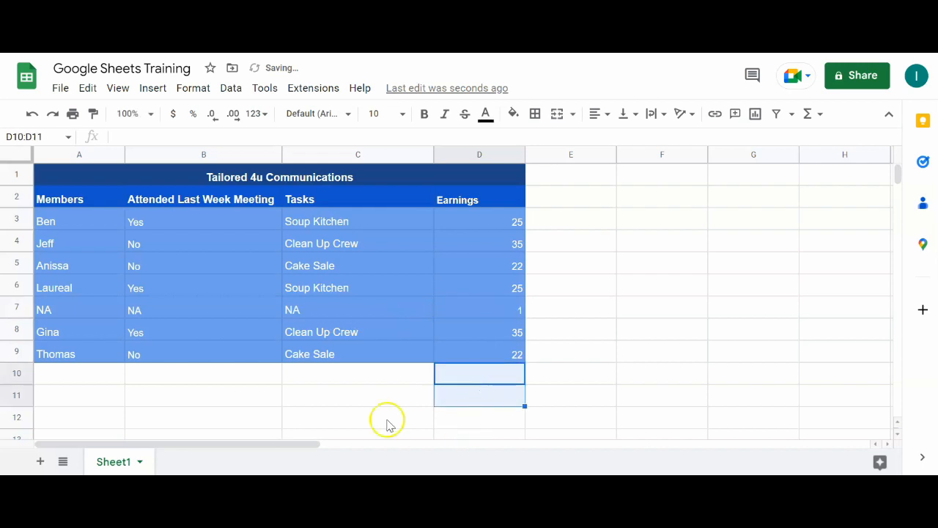
# Delete the whole of row 7 holding the NA placeholder entries
pyautogui.click(15, 308)
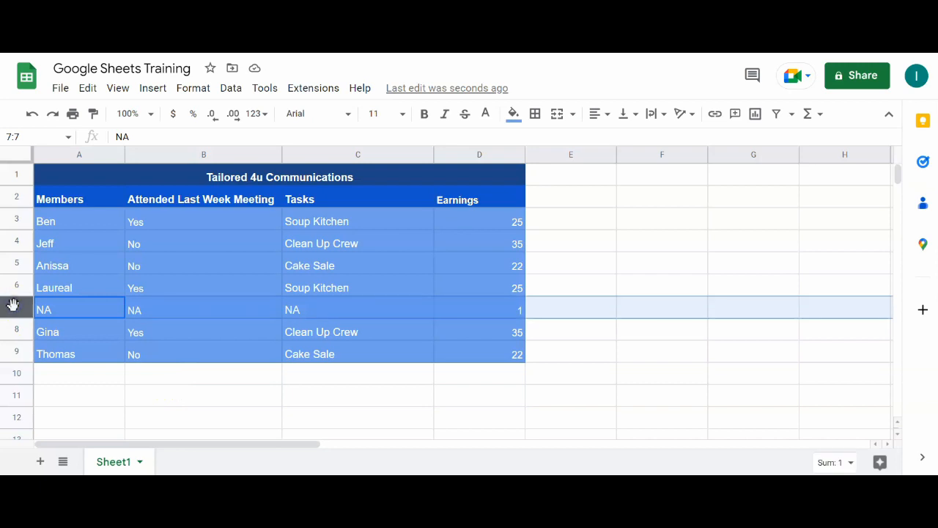
pyautogui.rightClick(15, 309)
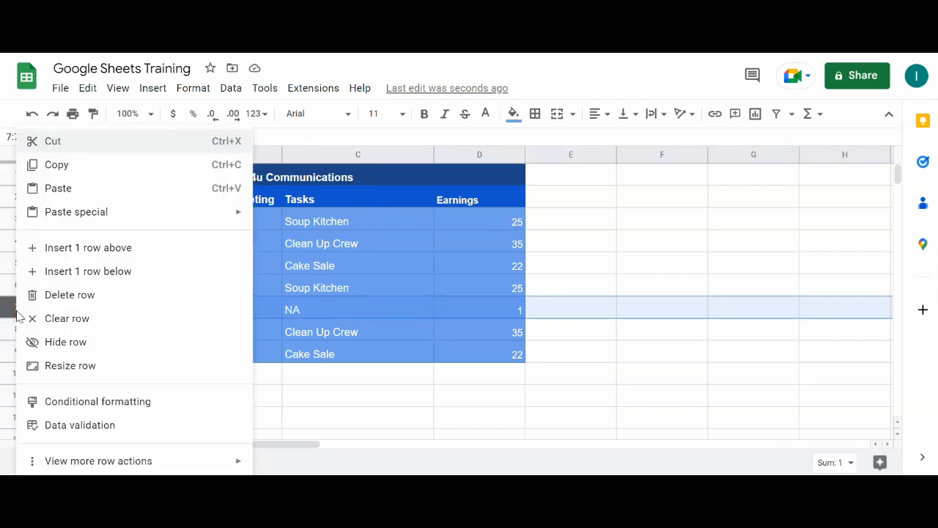
pyautogui.click(70, 294)
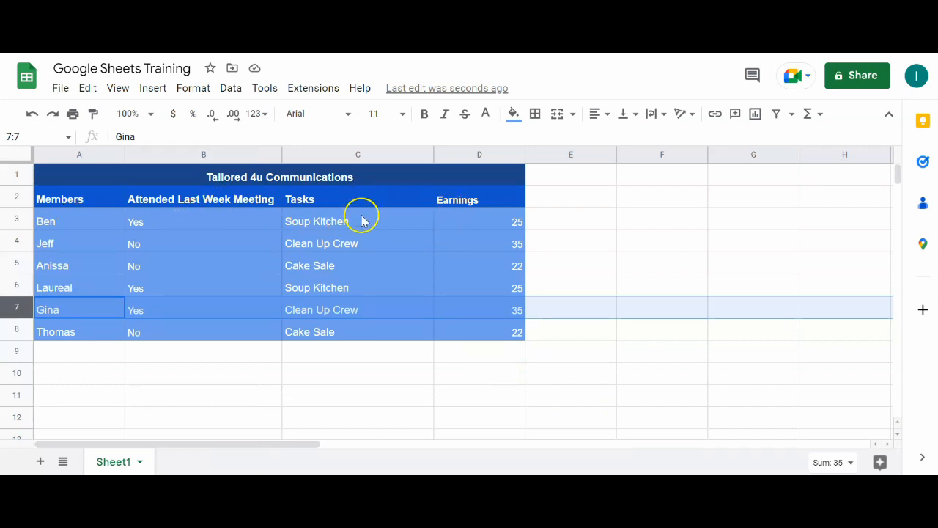
pyautogui.click(505, 221)
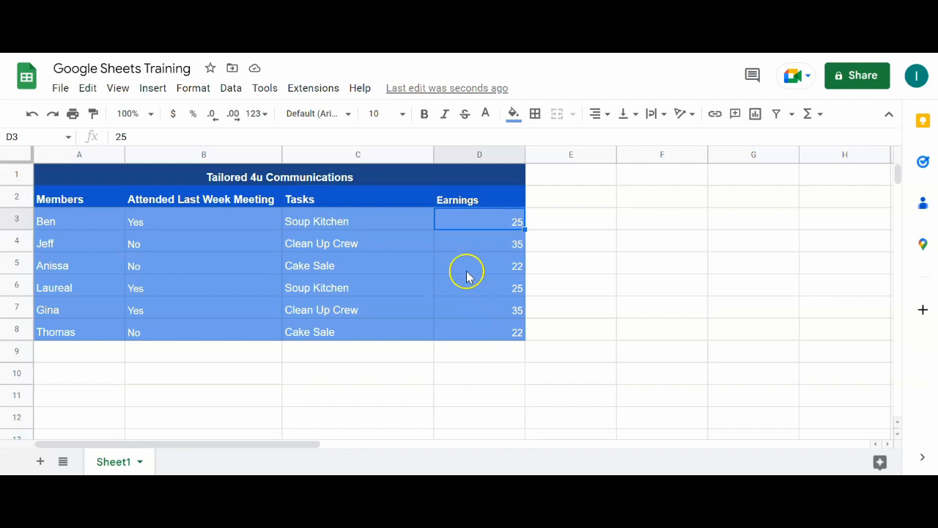
pyautogui.click(489, 226)
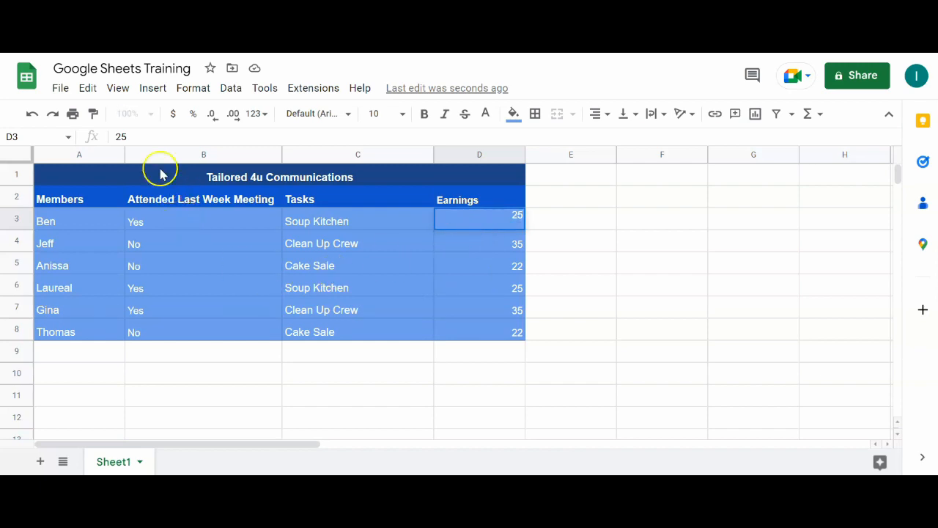
pyautogui.click(505, 261)
pyautogui.click(491, 243)
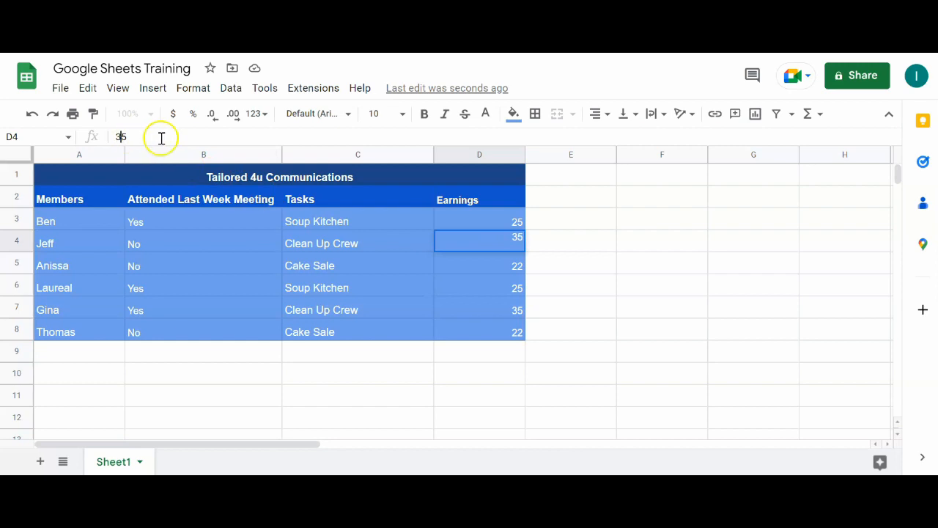
pyautogui.click(477, 350)
pyautogui.moveTo(477, 351); pyautogui.dragTo(109, 222)
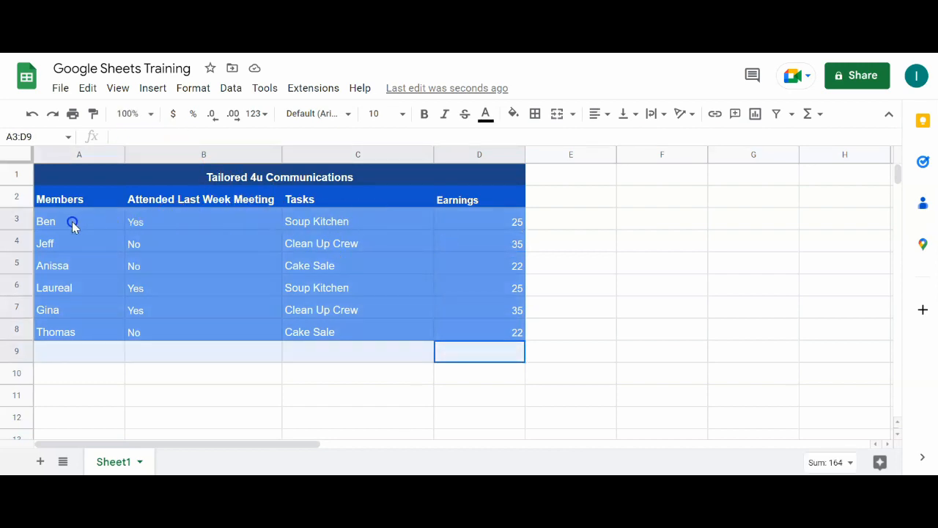
pyautogui.moveTo(44, 223); pyautogui.dragTo(49, 203)
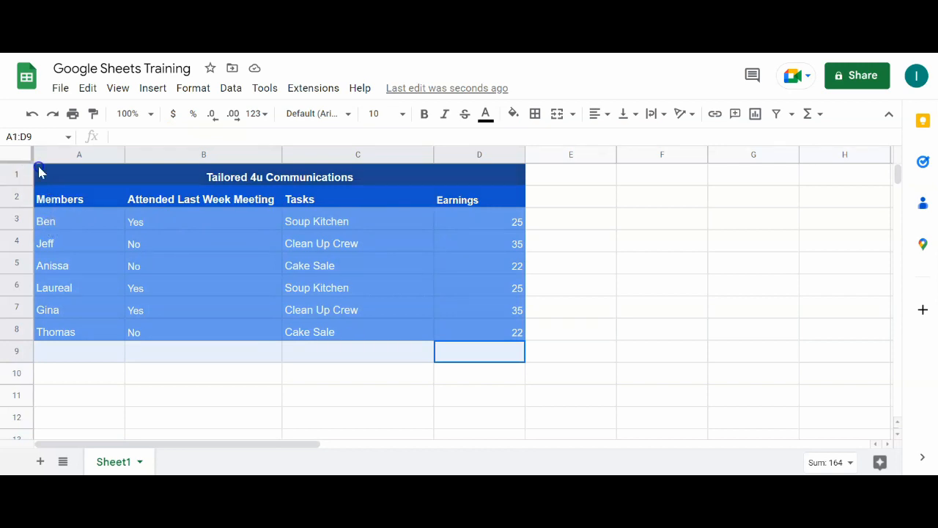
pyautogui.click(484, 117)
pyautogui.click(384, 408)
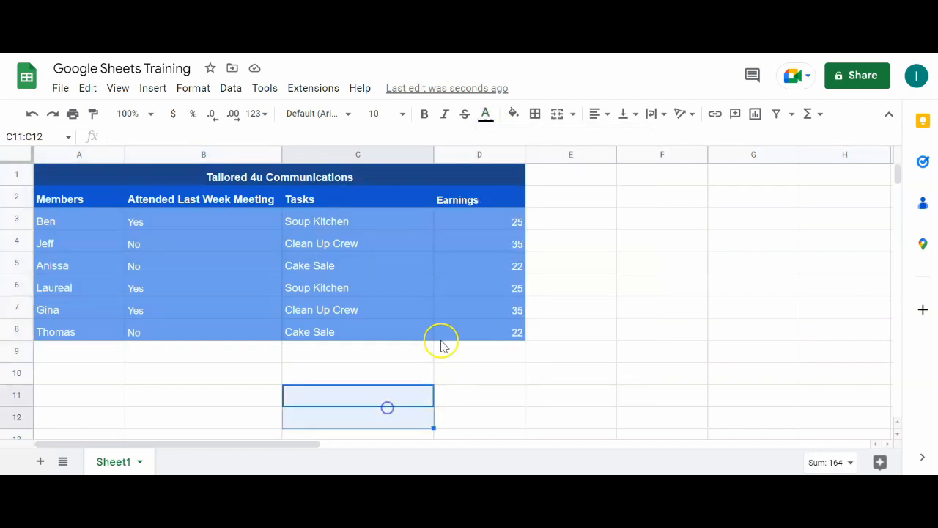
# Set the text color of the range A1:D9 to black
pyautogui.click(473, 353)
pyautogui.moveTo(472, 353); pyautogui.dragTo(72, 174)
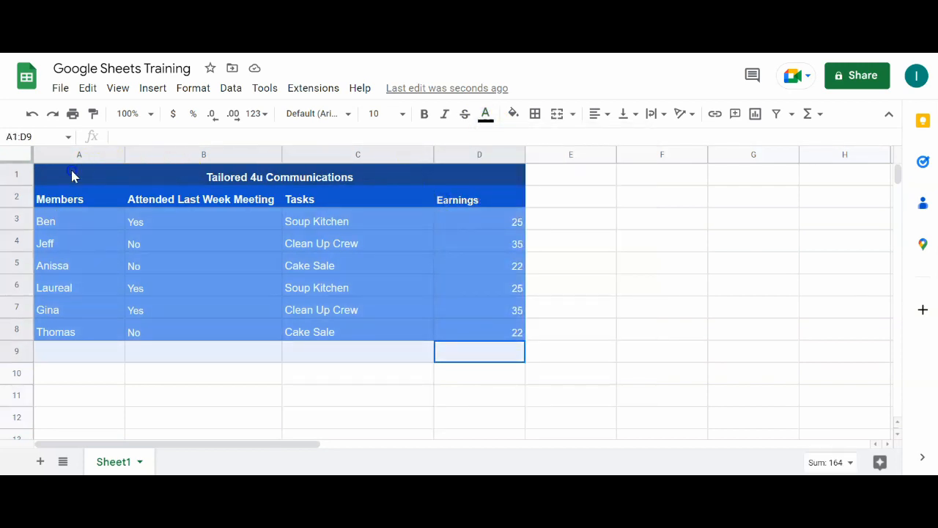
pyautogui.click(484, 116)
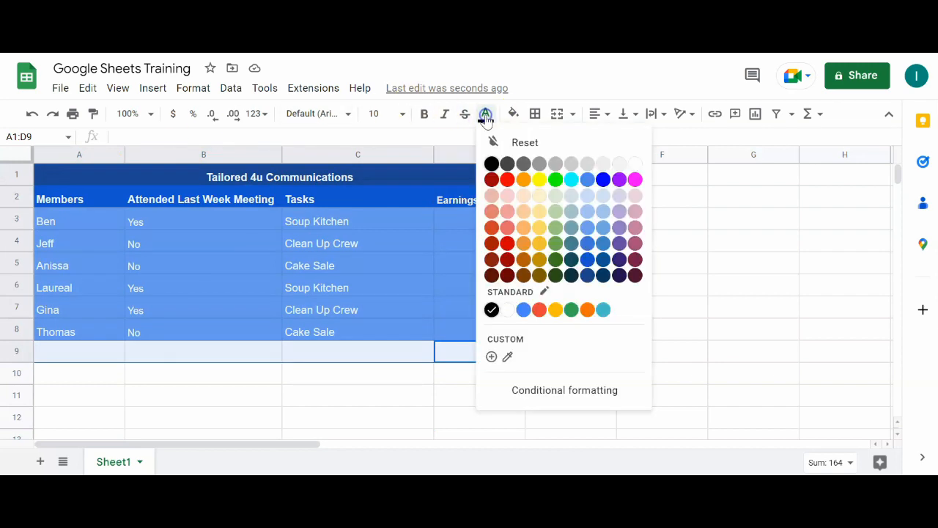
pyautogui.click(491, 163)
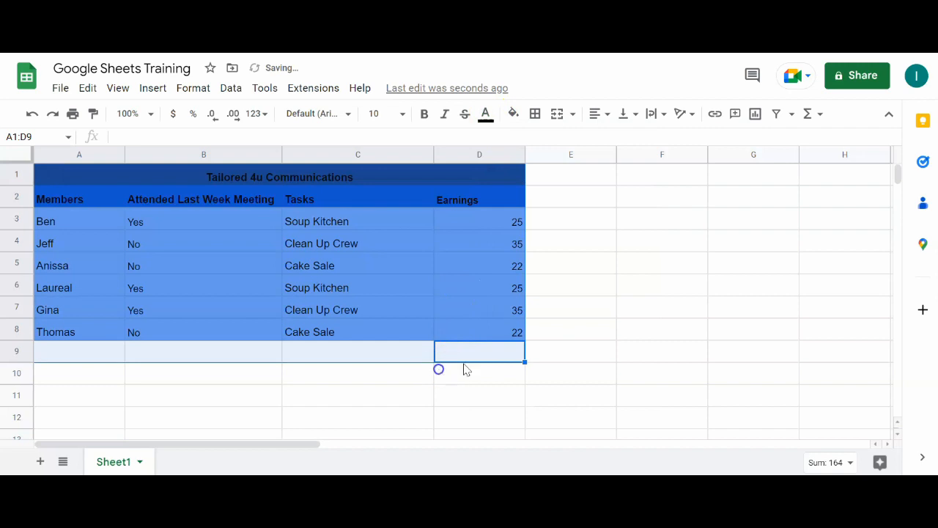
pyautogui.click(440, 370)
# Reset the fill color of the range A1:D9 to remove the blue shading
pyautogui.moveTo(471, 357); pyautogui.dragTo(35, 174)
pyautogui.click(513, 113)
pyautogui.click(551, 147)
pyautogui.click(586, 331)
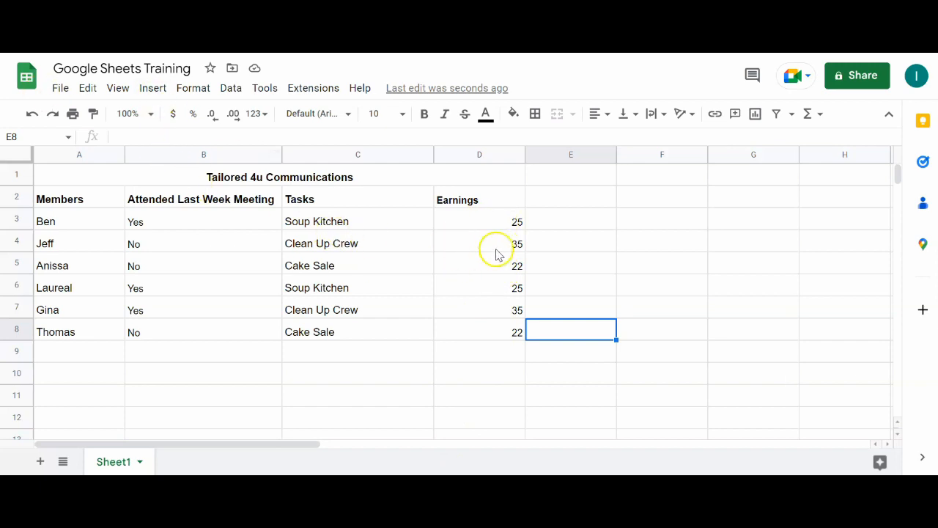
# Format the Earnings values in D3:D8 as currency
pyautogui.moveTo(498, 227); pyautogui.dragTo(498, 342)
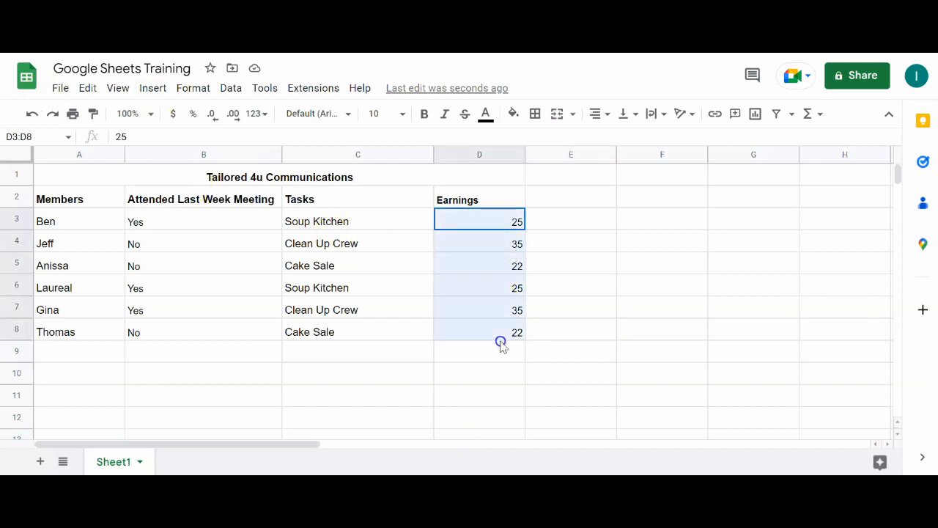
pyautogui.click(176, 116)
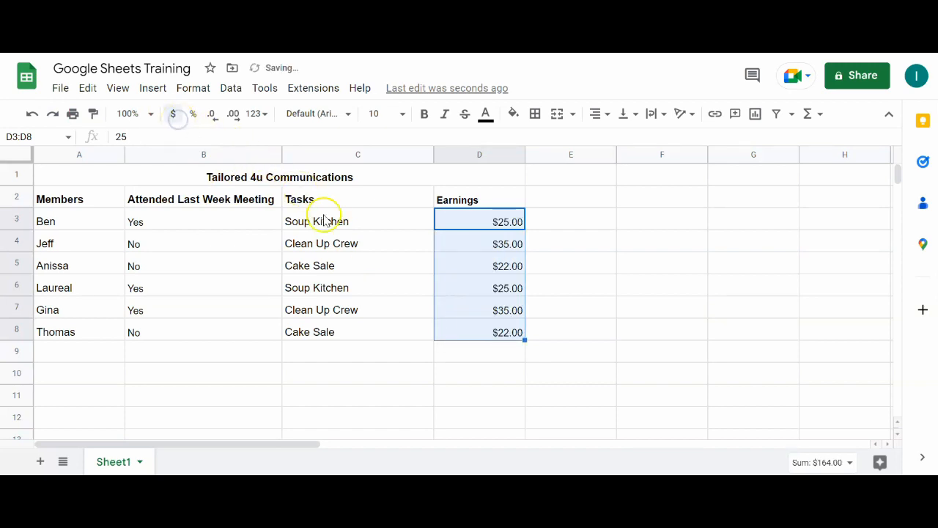
pyautogui.click(460, 361)
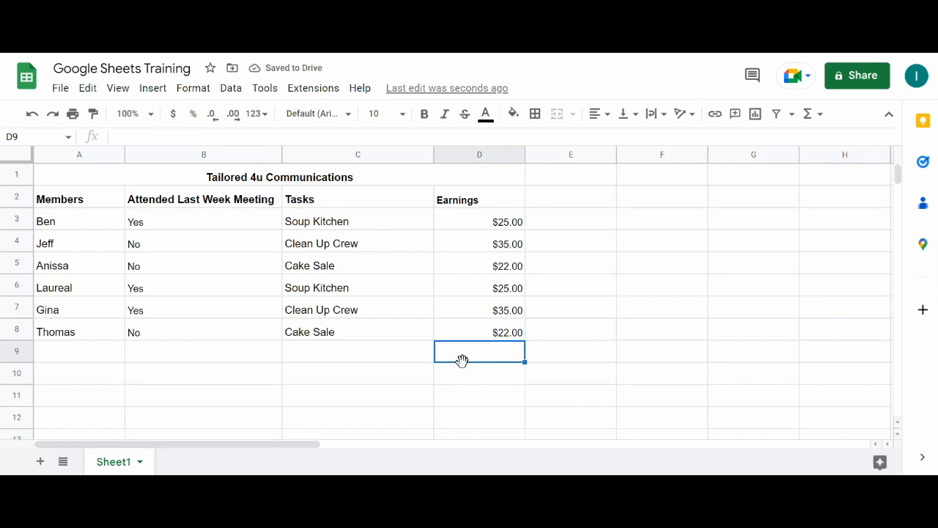
# Set the font size of the merged title in A1:D1 to 14
pyautogui.click(253, 177)
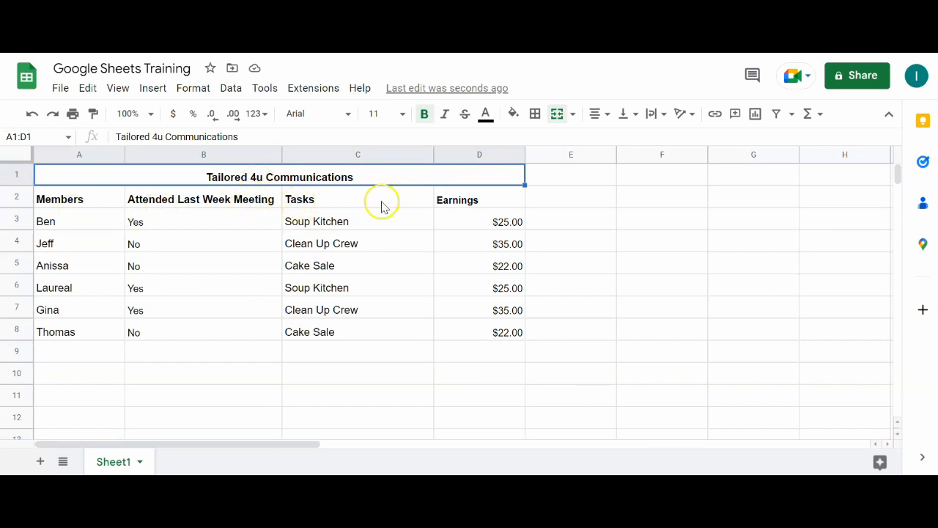
pyautogui.click(402, 114)
pyautogui.click(381, 304)
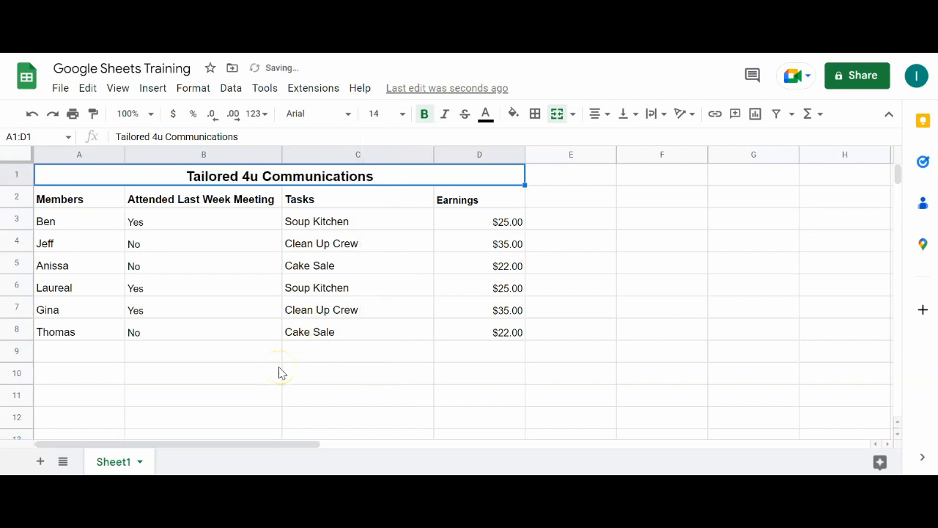
# Try italic formatting on the merged title and on the header cells A2:D2, reverting each attempt
pyautogui.click(449, 121)
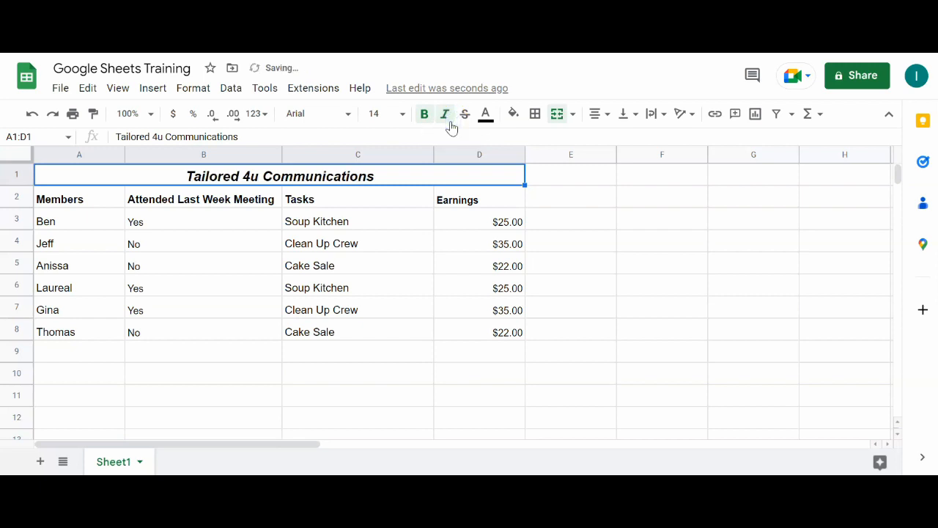
pyautogui.click(450, 121)
pyautogui.moveTo(473, 199); pyautogui.dragTo(182, 206)
pyautogui.moveTo(106, 199); pyautogui.dragTo(92, 196)
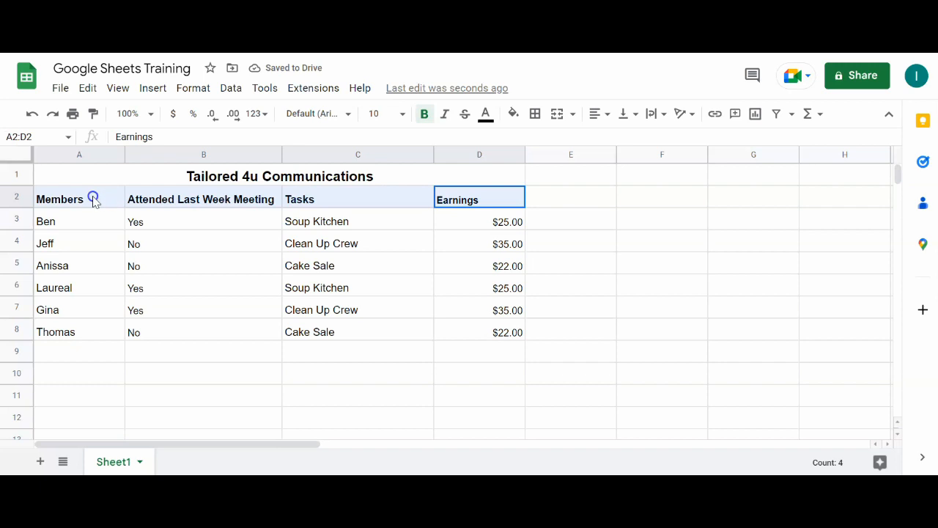
pyautogui.click(449, 120)
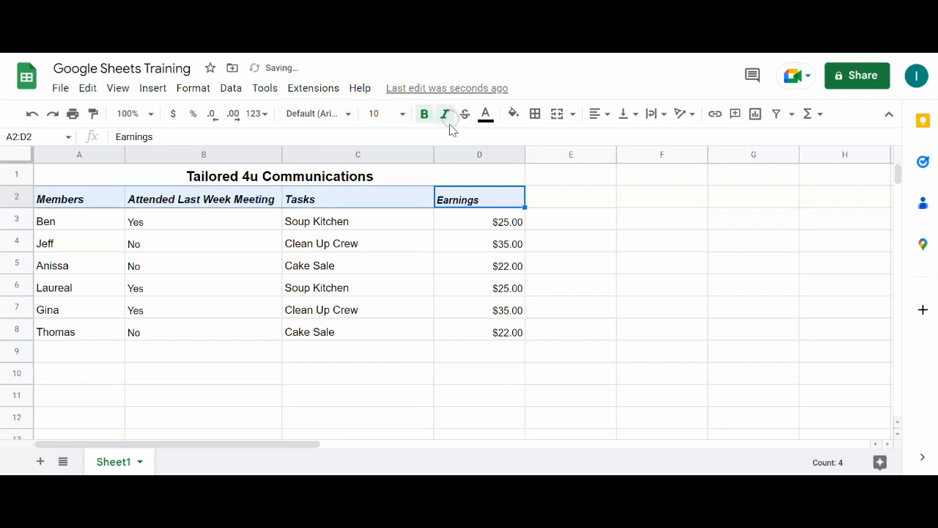
pyautogui.click(704, 395)
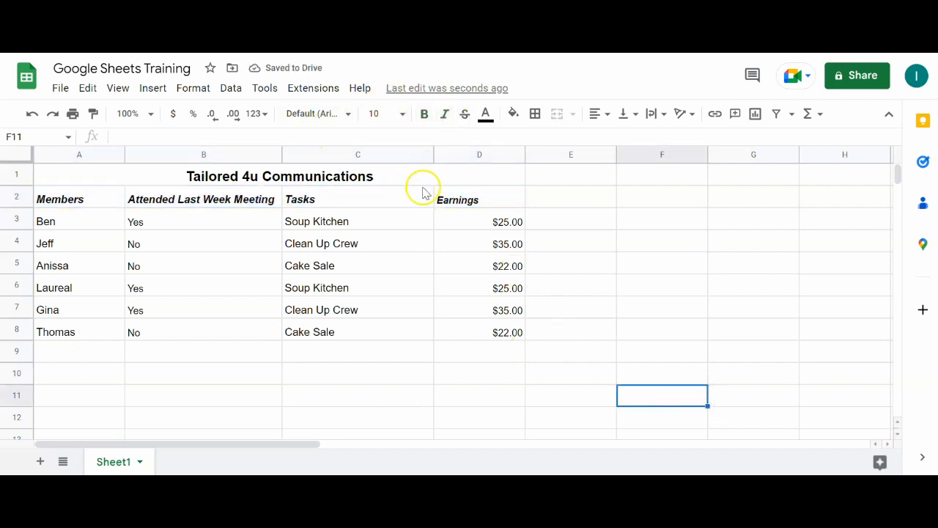
pyautogui.click(31, 115)
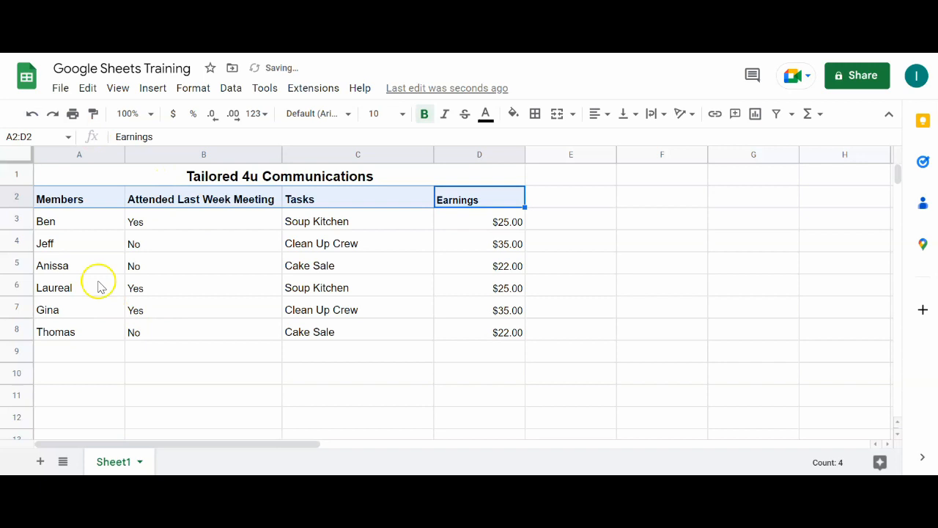
# Apply all borders to the member data range A3:D8
pyautogui.moveTo(68, 221); pyautogui.dragTo(517, 335)
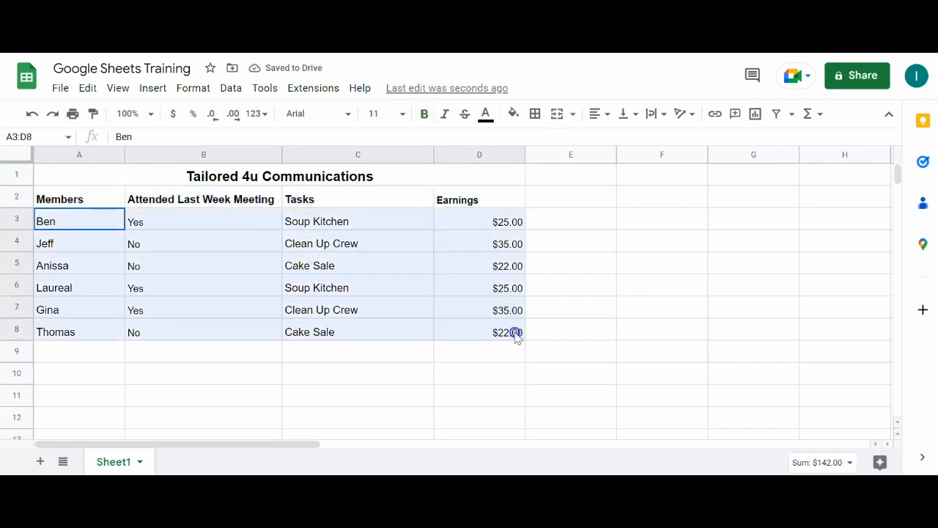
pyautogui.click(534, 115)
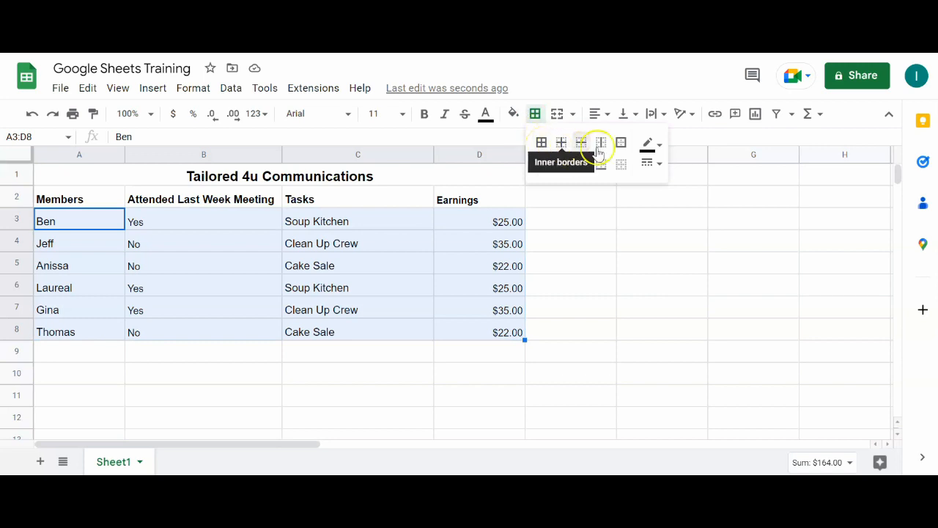
pyautogui.click(541, 145)
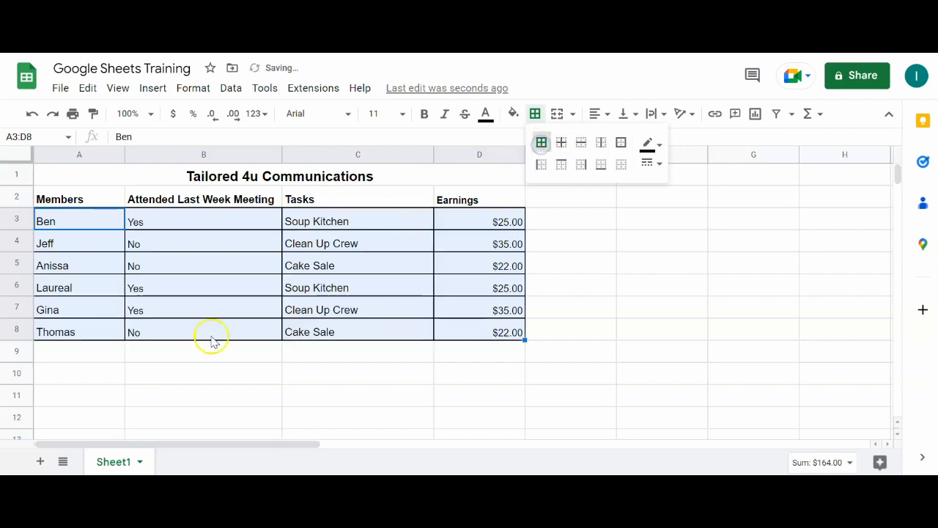
pyautogui.click(165, 373)
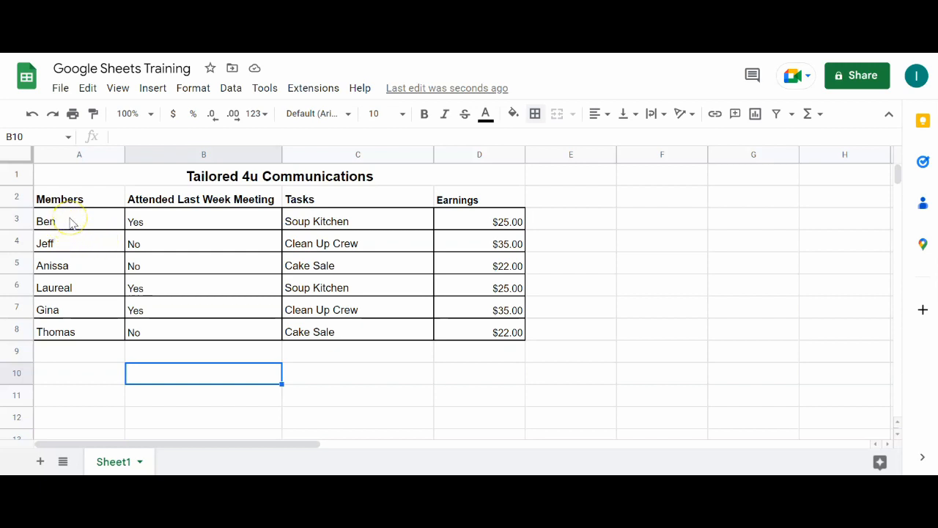
# Align the member data in A3:D8 to the middle vertically and to the center horizontally
pyautogui.moveTo(74, 218); pyautogui.dragTo(503, 338)
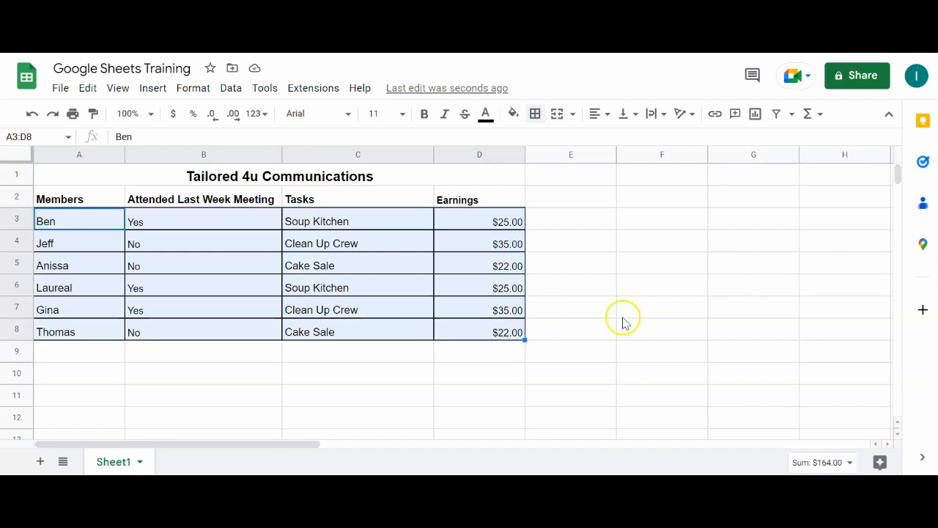
pyautogui.click(630, 115)
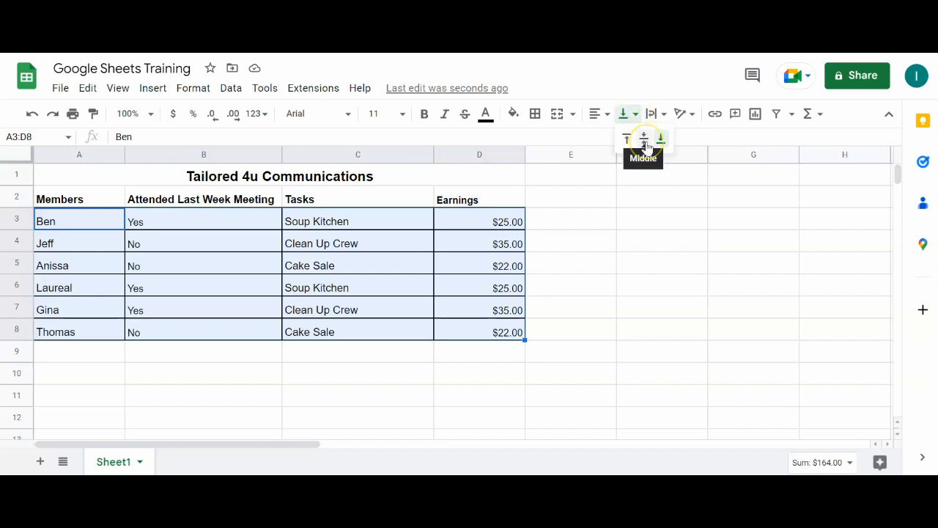
pyautogui.click(645, 141)
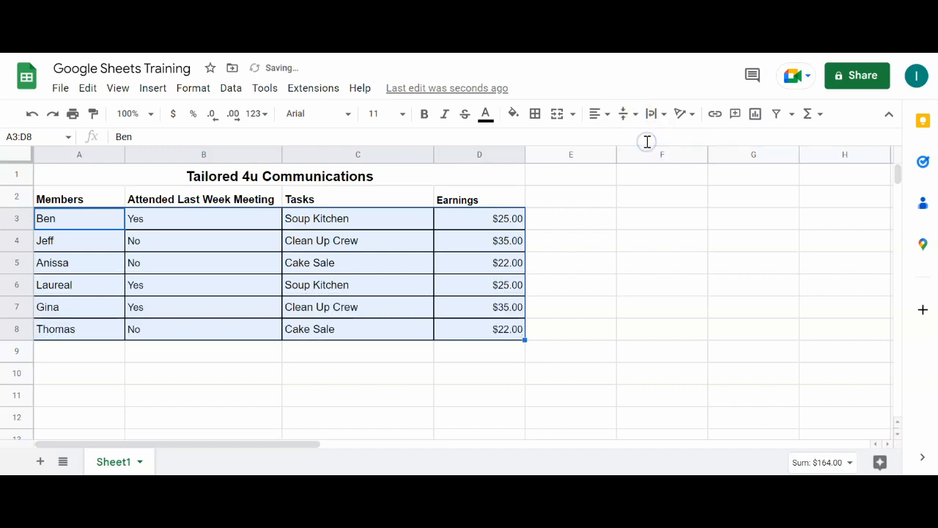
pyautogui.click(600, 114)
pyautogui.click(616, 139)
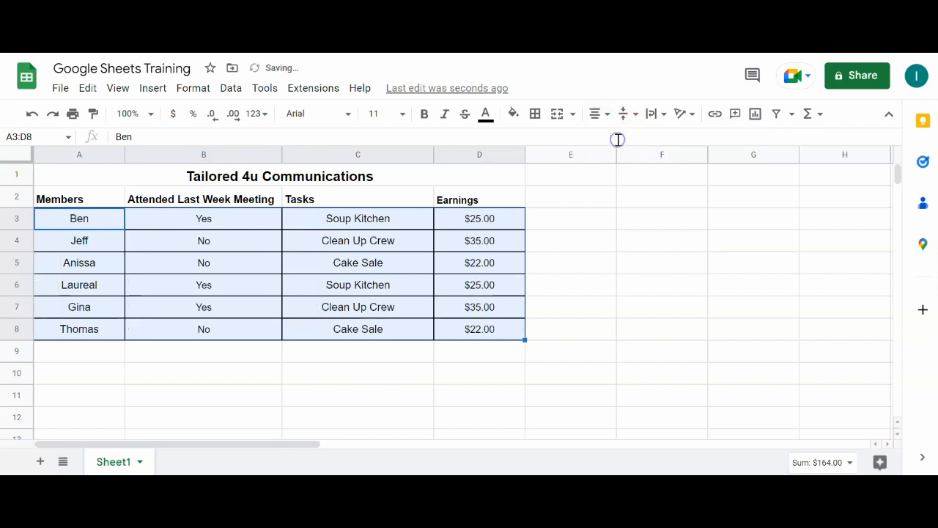
pyautogui.click(190, 396)
# Align the header cells A2:D2 to the middle vertically and to the center horizontally
pyautogui.moveTo(44, 199); pyautogui.dragTo(470, 199)
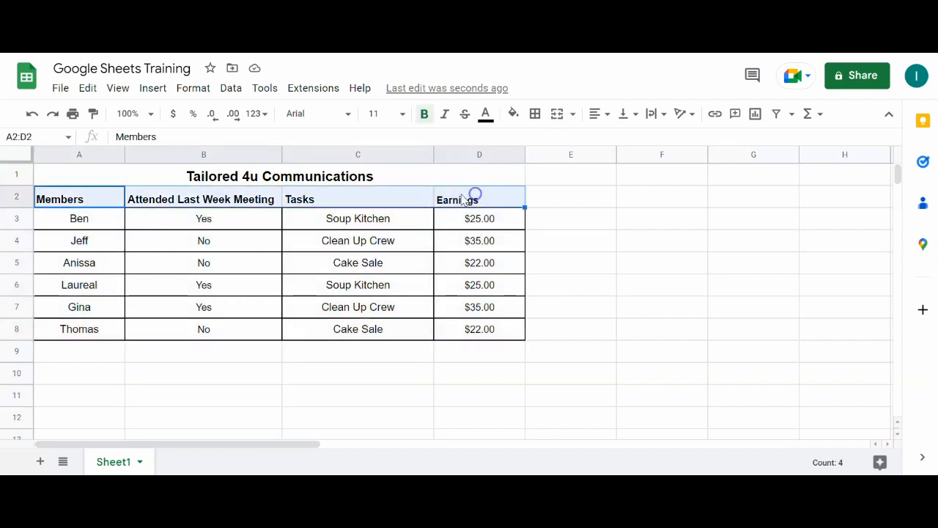
pyautogui.click(630, 114)
pyautogui.click(644, 139)
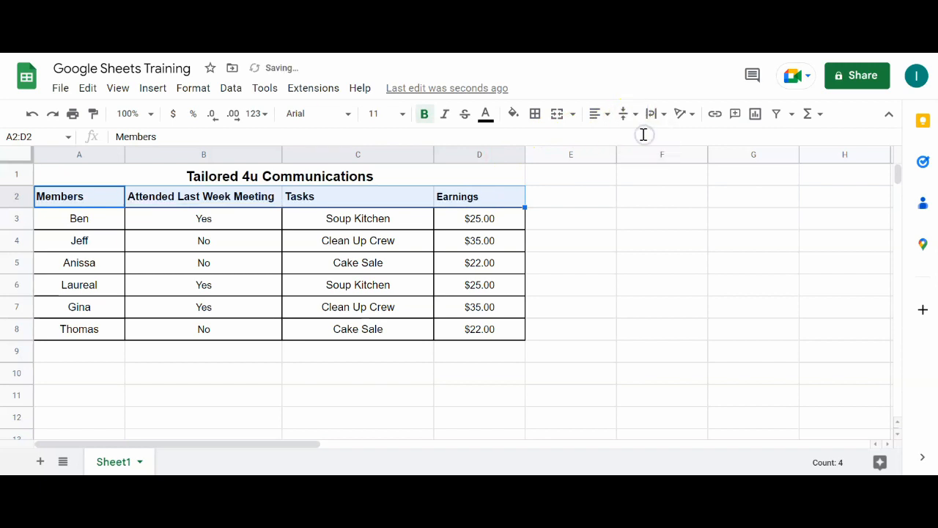
pyautogui.click(597, 114)
pyautogui.click(619, 139)
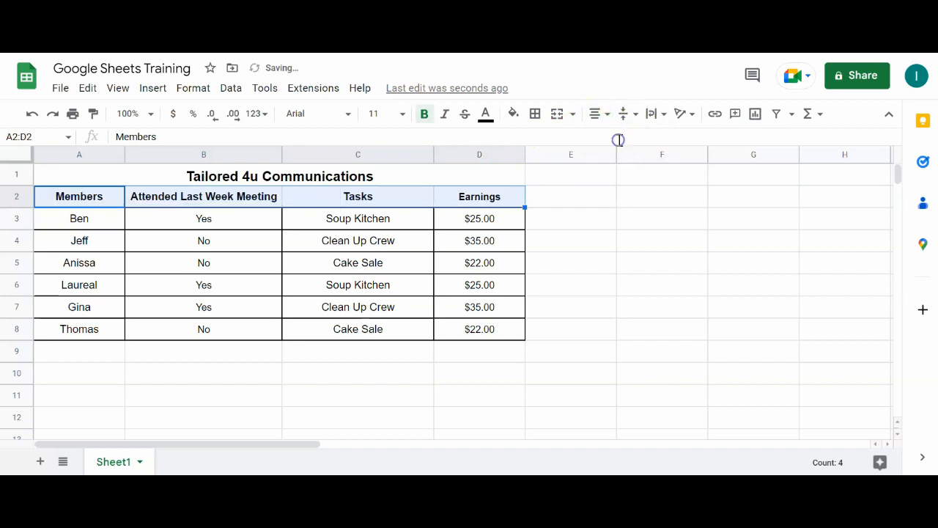
pyautogui.click(224, 390)
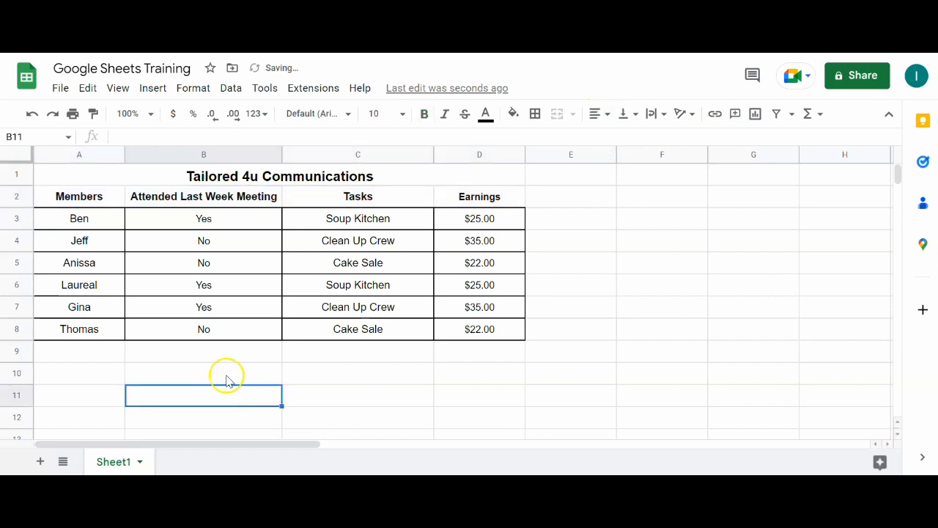
# Apply all borders to the header cells A2:D2 and set their border style to the thickest solid line
pyautogui.click(106, 194)
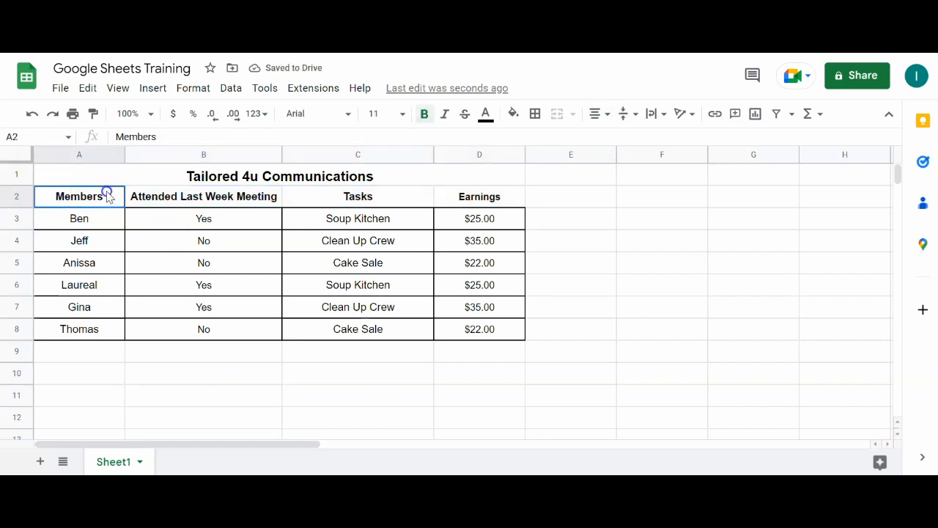
pyautogui.moveTo(107, 194); pyautogui.dragTo(460, 195)
pyautogui.click(535, 114)
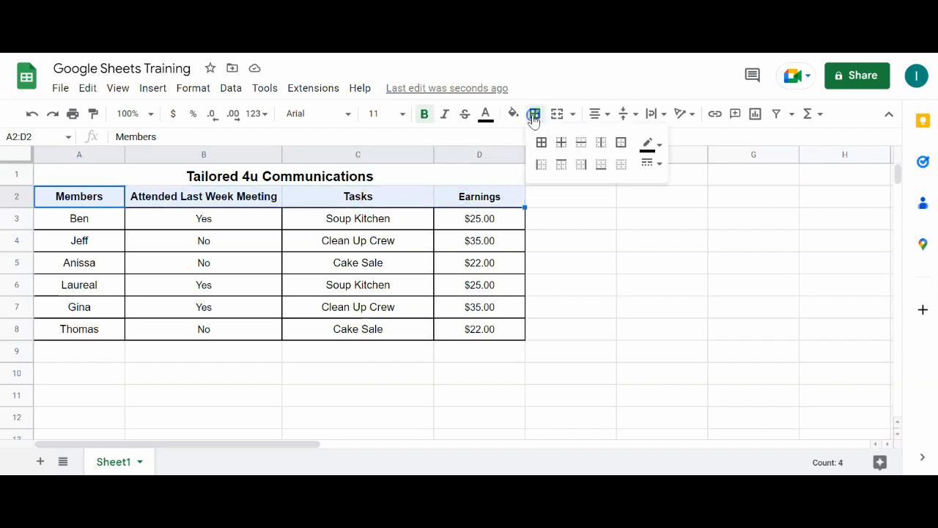
pyautogui.click(541, 142)
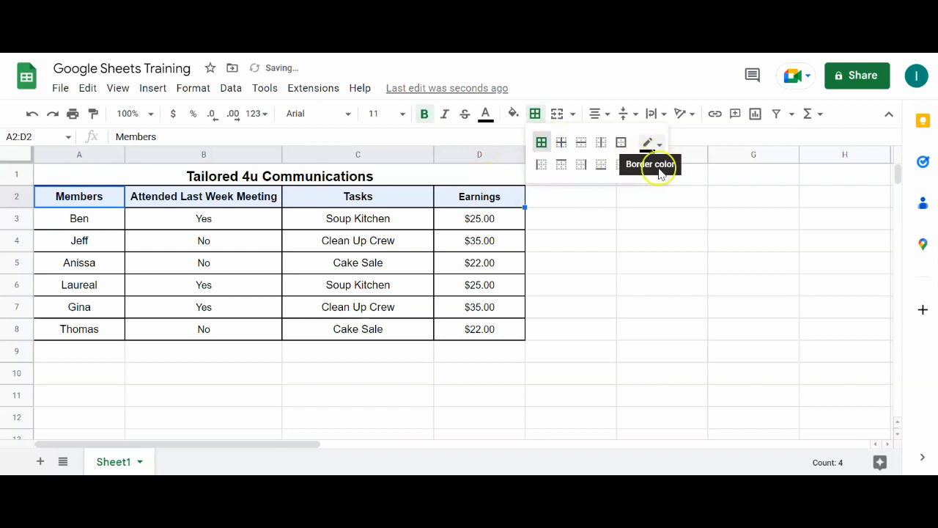
pyautogui.click(660, 145)
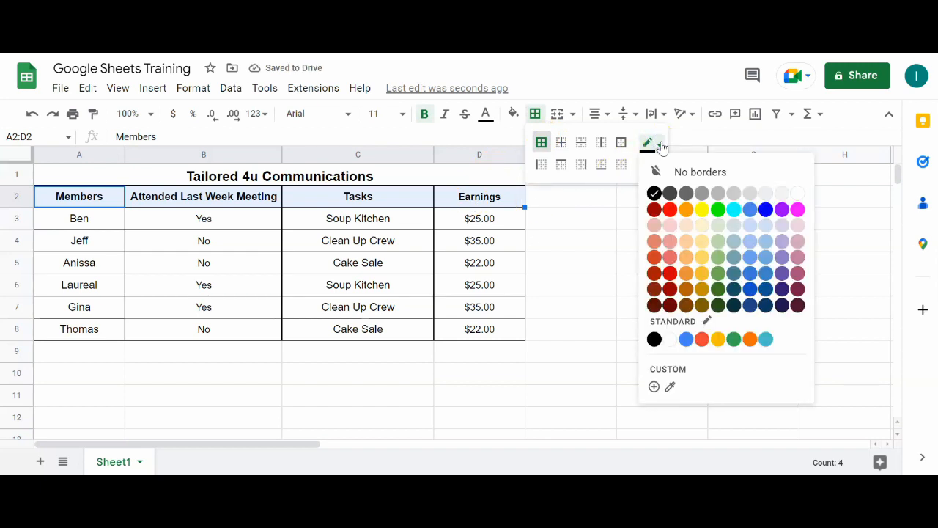
pyautogui.click(661, 145)
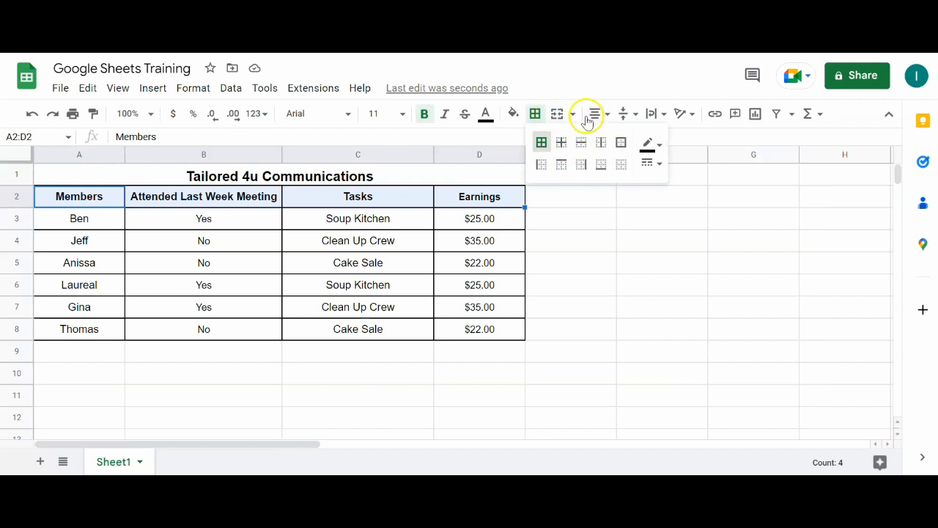
pyautogui.click(651, 164)
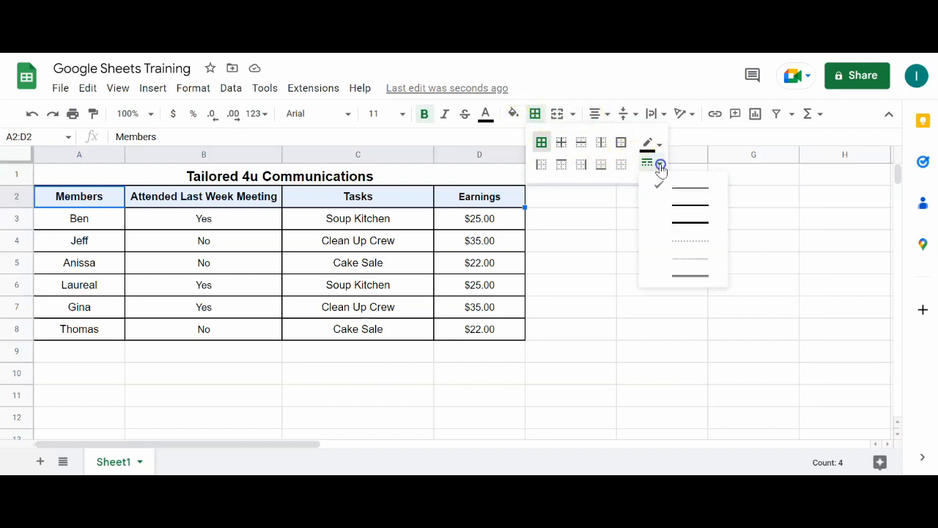
pyautogui.click(682, 221)
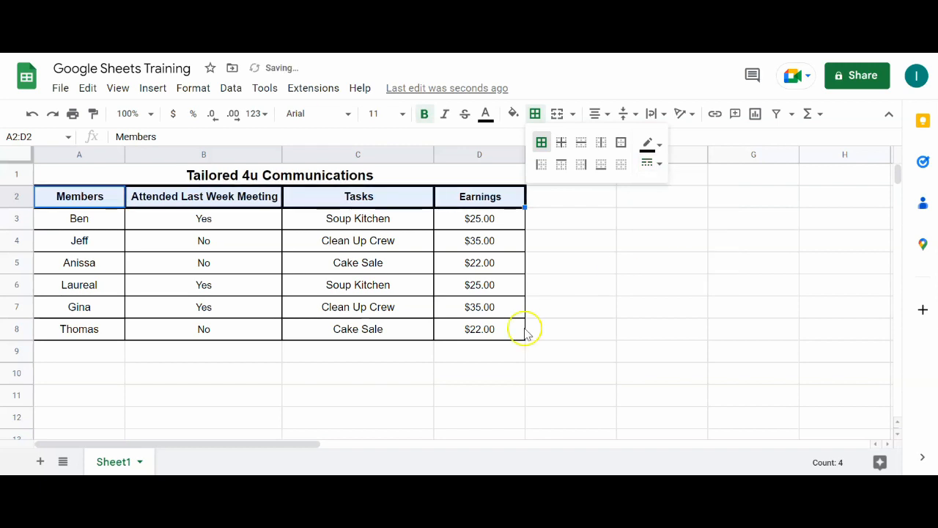
pyautogui.click(245, 386)
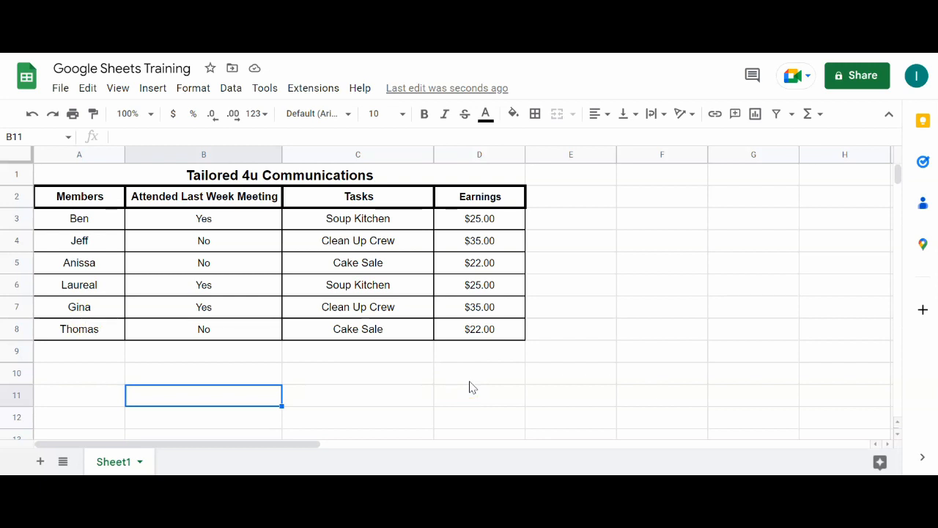
# Copy the member data A3:D8 and paste it repeatedly down the range A9:D50
pyautogui.click(48, 350)
pyautogui.moveTo(81, 226); pyautogui.dragTo(487, 330)
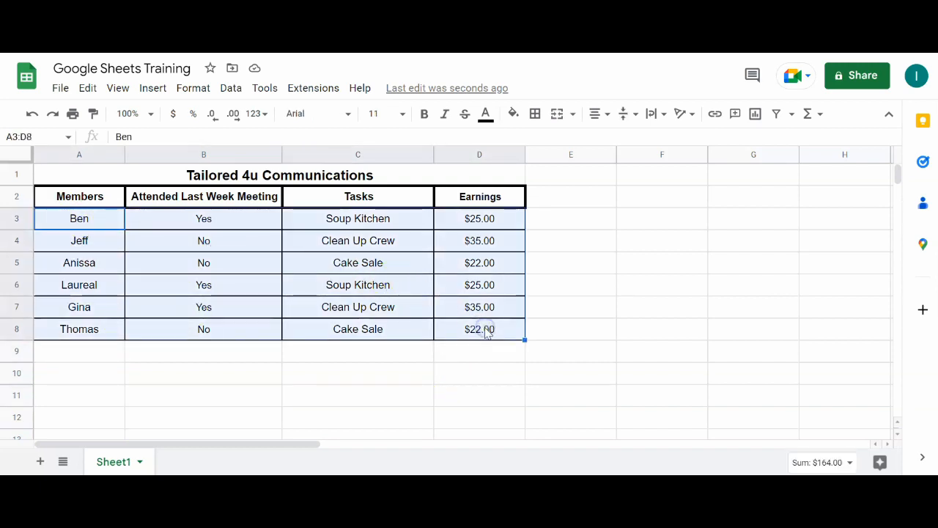
pyautogui.hotkey('ctrl', 'c')
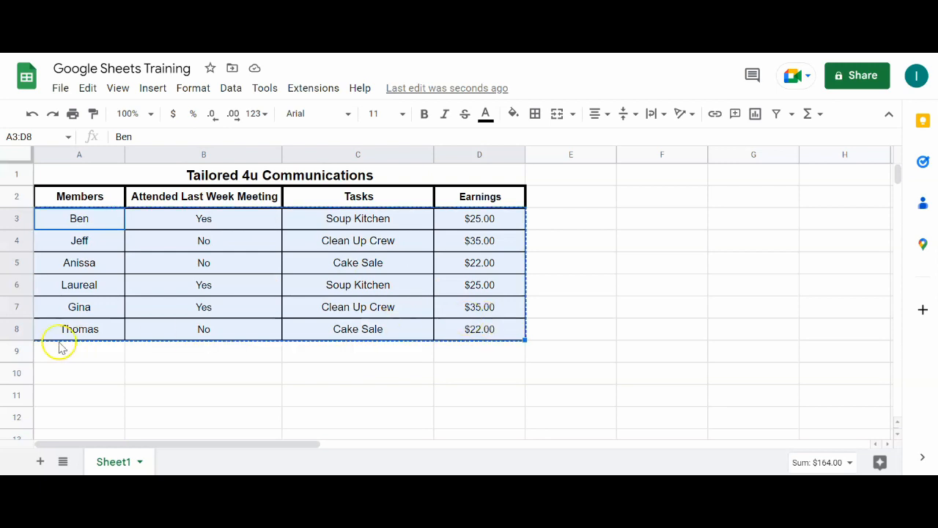
pyautogui.moveTo(59, 352); pyautogui.dragTo(472, 396)
pyautogui.scroll(-3, 473, 396)
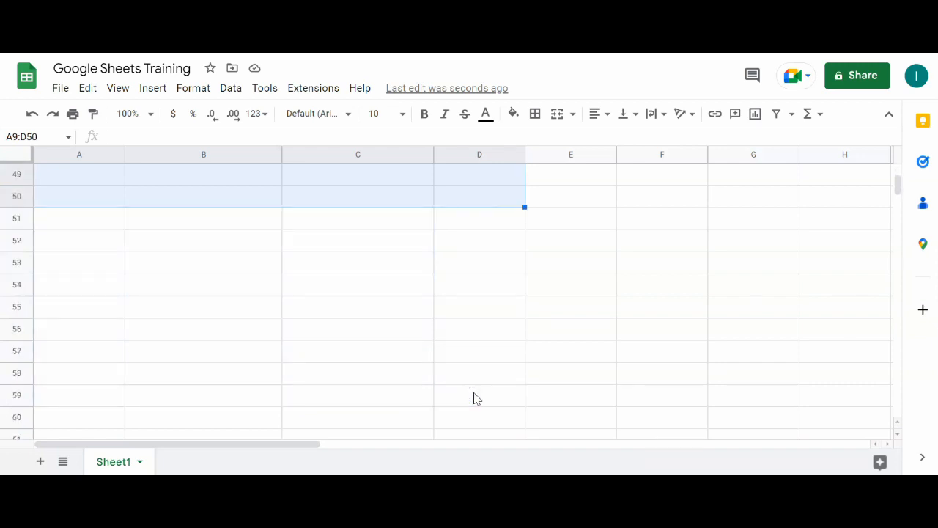
pyautogui.hotkey('ctrl', 'v')
pyautogui.write('v')
pyautogui.scroll(3, 246, 312)
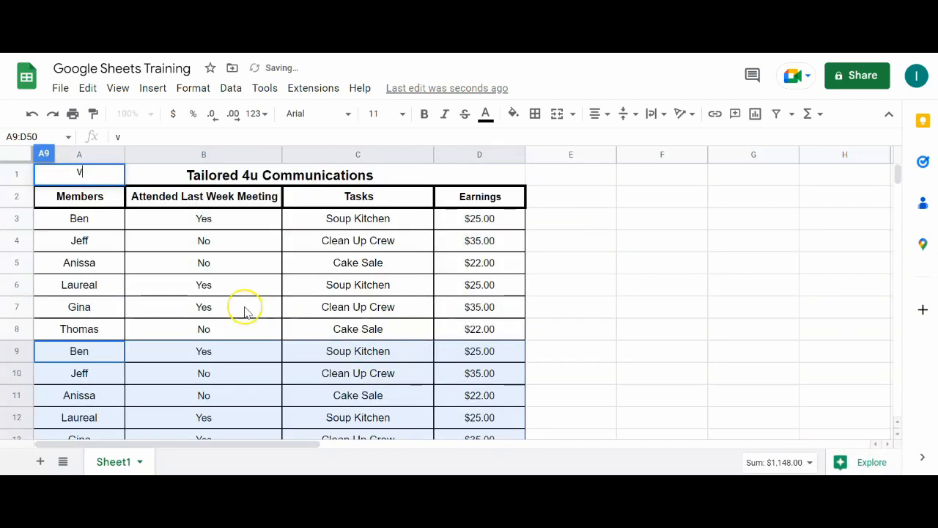
pyautogui.click(246, 312)
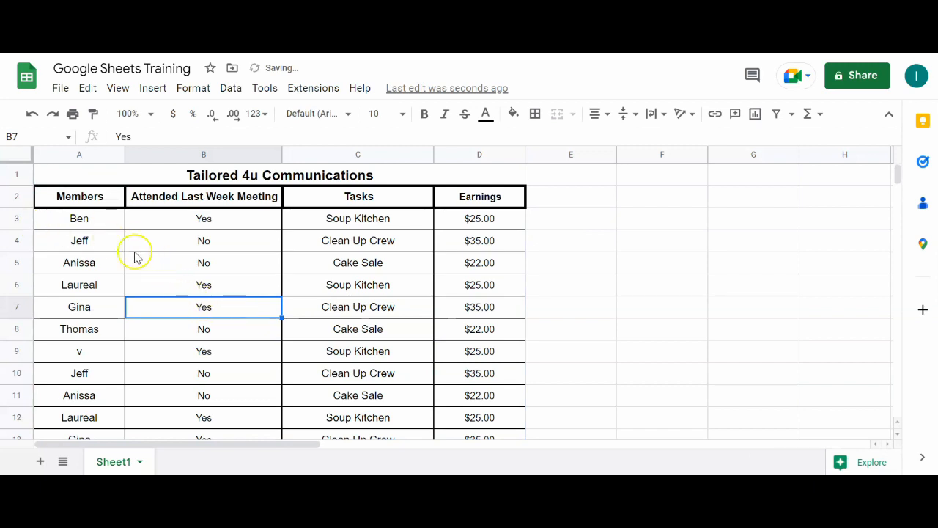
# Look through the extended table down to its last row and back up to the headers
pyautogui.scroll(-4, 174, 234)
pyautogui.scroll(-17, 176, 236)
pyautogui.scroll(-7, 184, 247)
pyautogui.scroll(14, 193, 253)
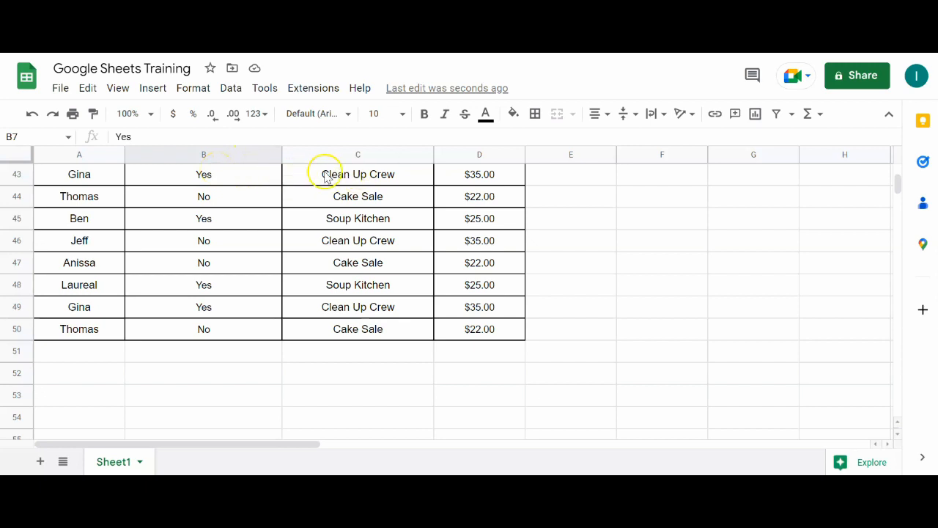
pyautogui.scroll(1, 209, 329)
pyautogui.scroll(10, 210, 286)
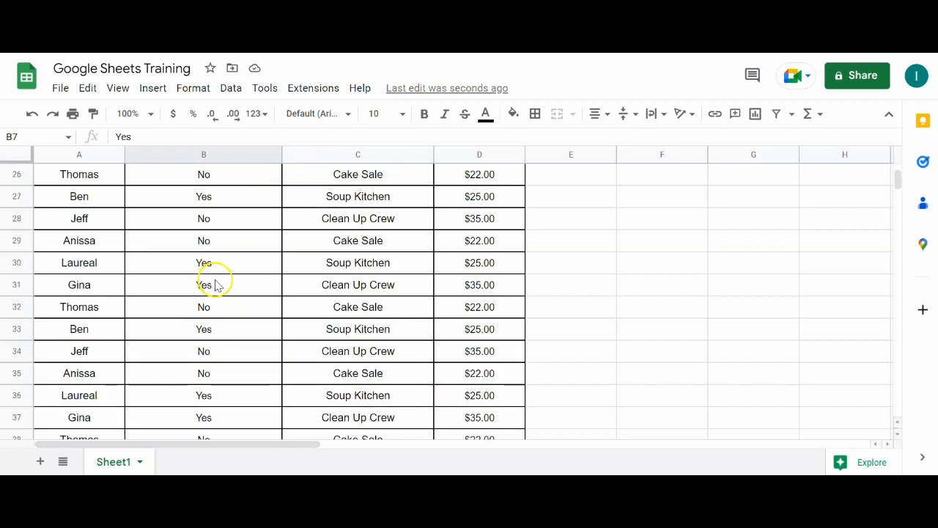
pyautogui.scroll(3, 225, 279)
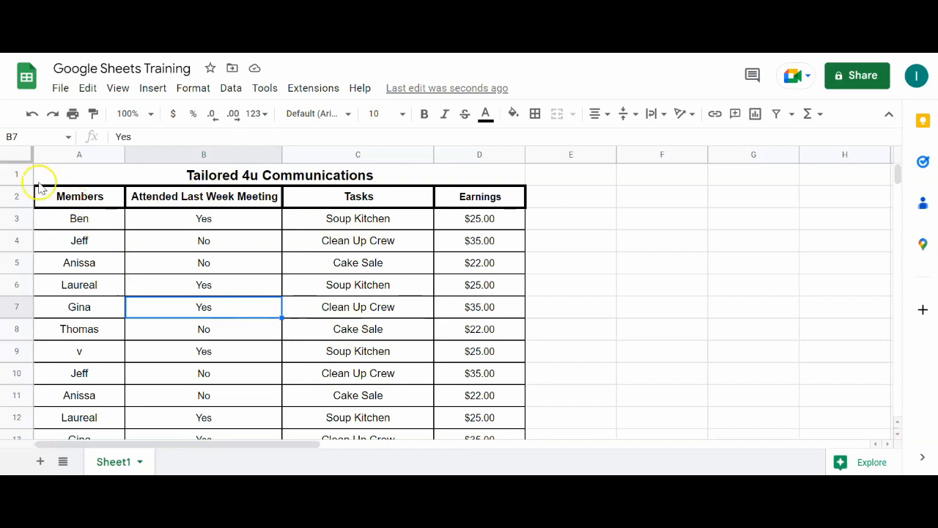
# Freeze the top two rows of the sheet, the title row and the header row
pyautogui.moveTo(15, 173); pyautogui.dragTo(189, 205)
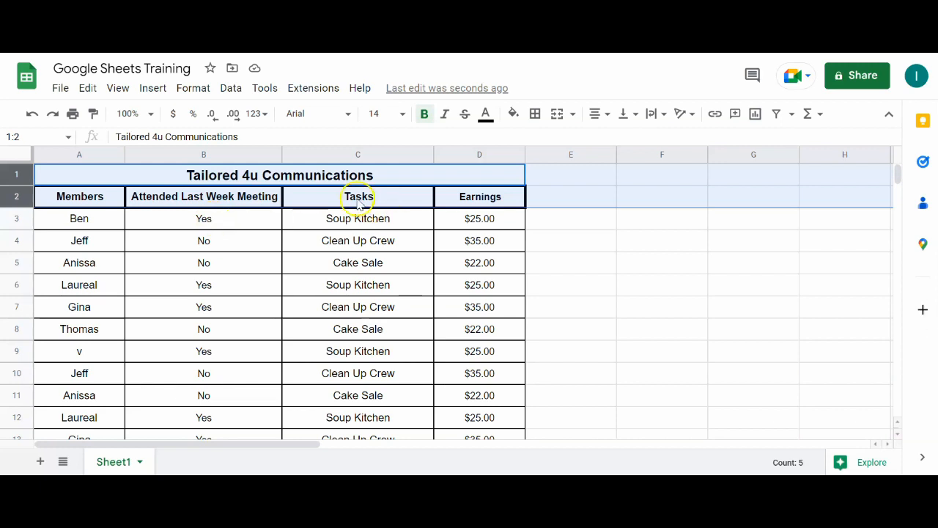
pyautogui.click(164, 90)
pyautogui.click(118, 88)
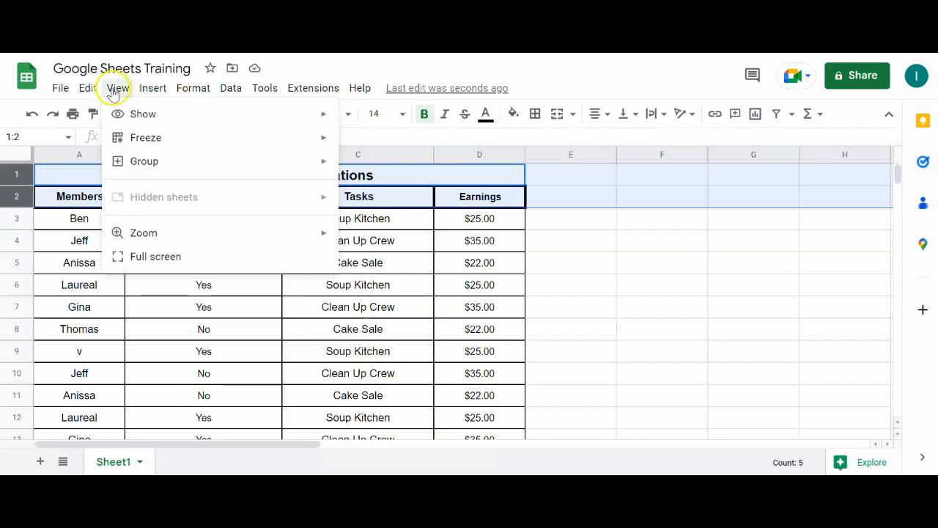
pyautogui.moveTo(165, 137)
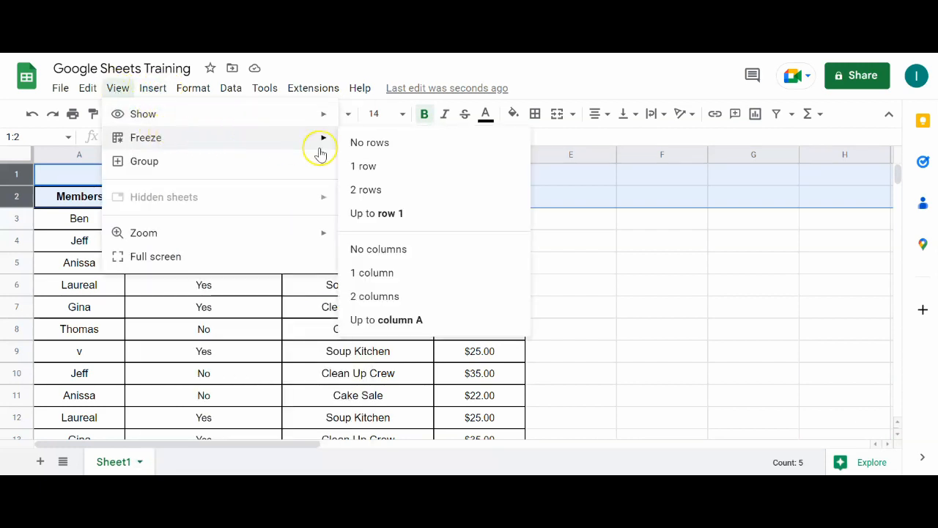
pyautogui.click(386, 191)
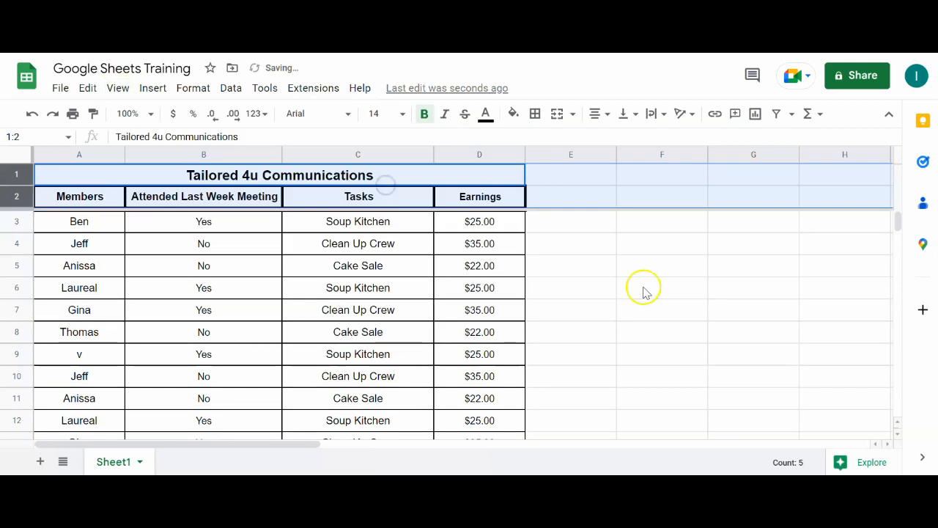
# Look through the member rows down to row 50 and back up to check the frozen title and header rows
pyautogui.scroll(-2, 273, 230)
pyautogui.scroll(-2, 274, 239)
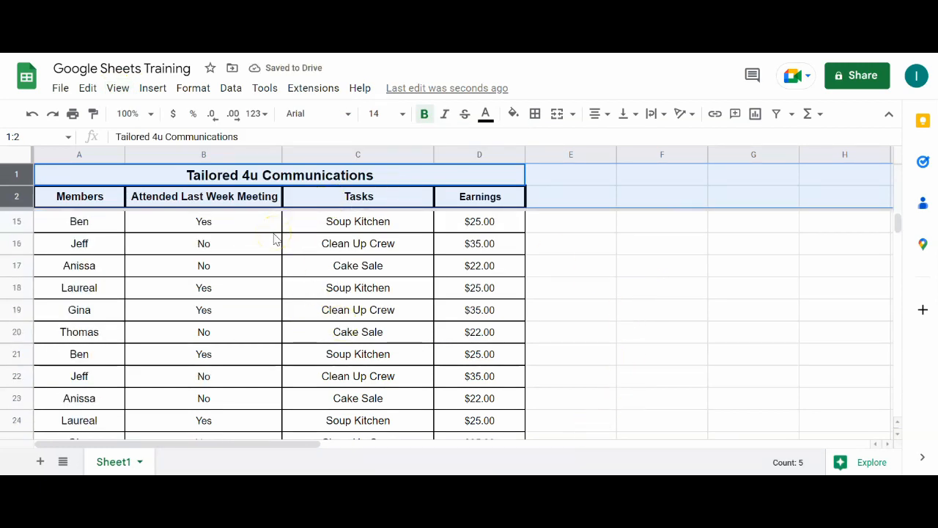
pyautogui.scroll(-2, 258, 192)
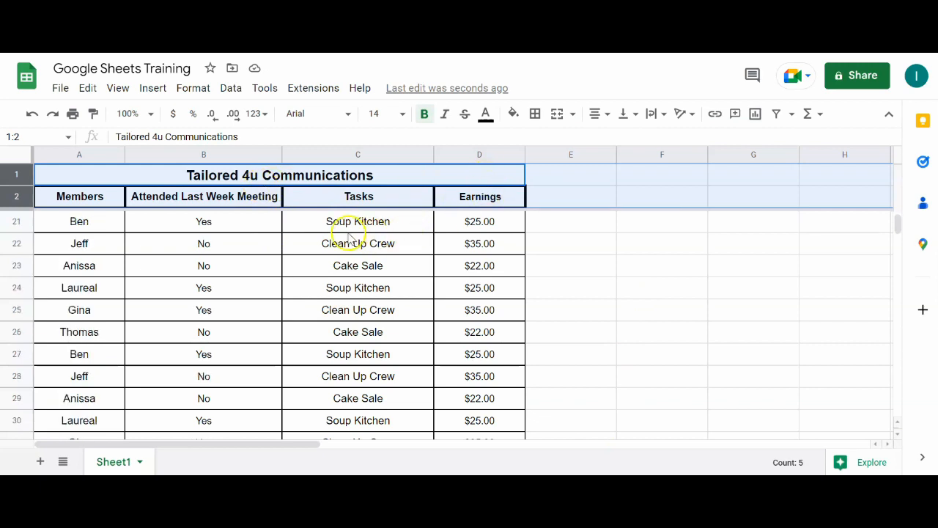
pyautogui.scroll(-4, 301, 235)
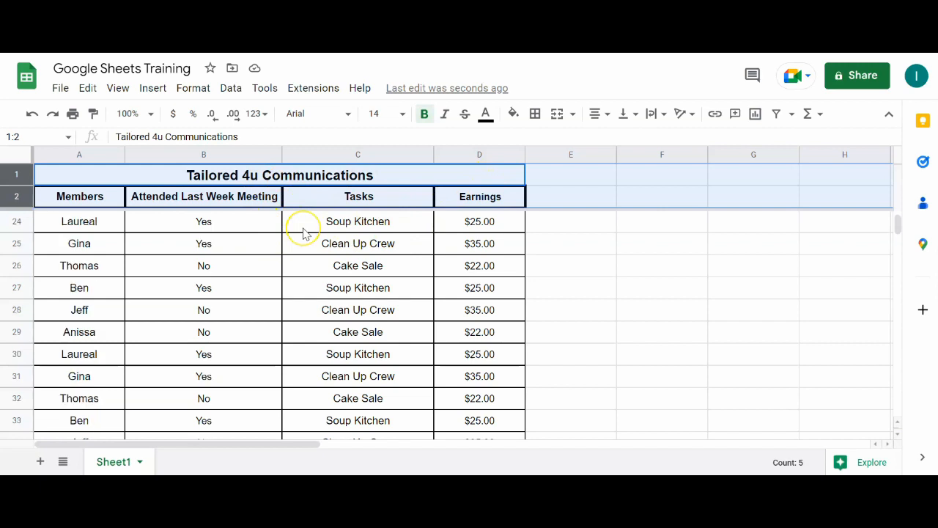
pyautogui.scroll(-5, 285, 262)
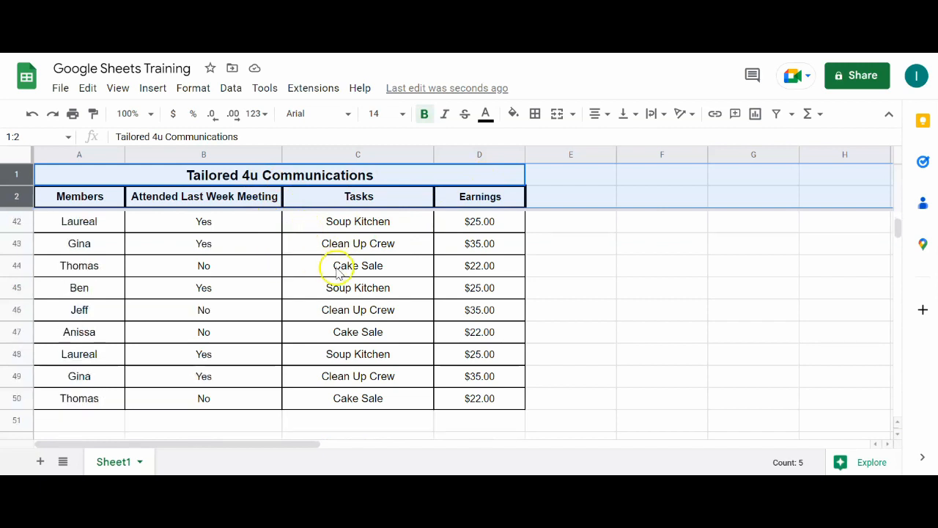
pyautogui.scroll(5, 348, 295)
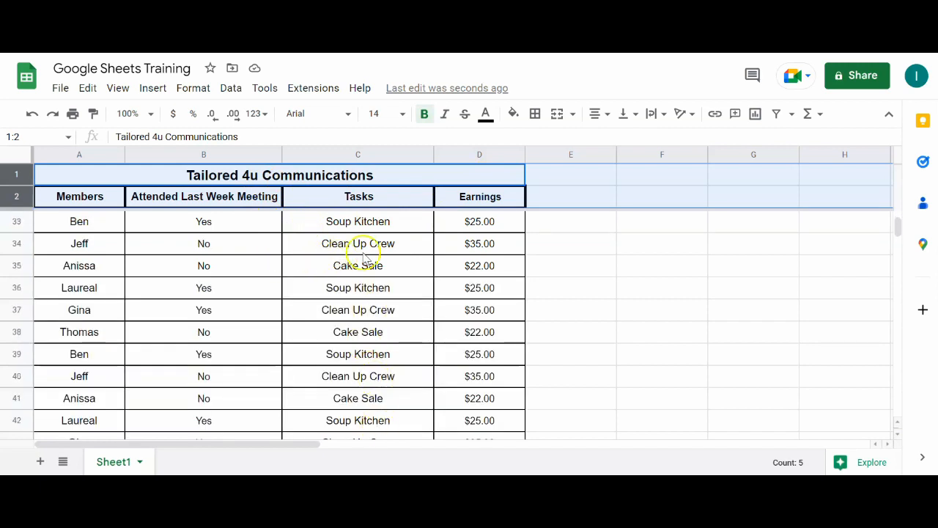
pyautogui.scroll(10, 146, 324)
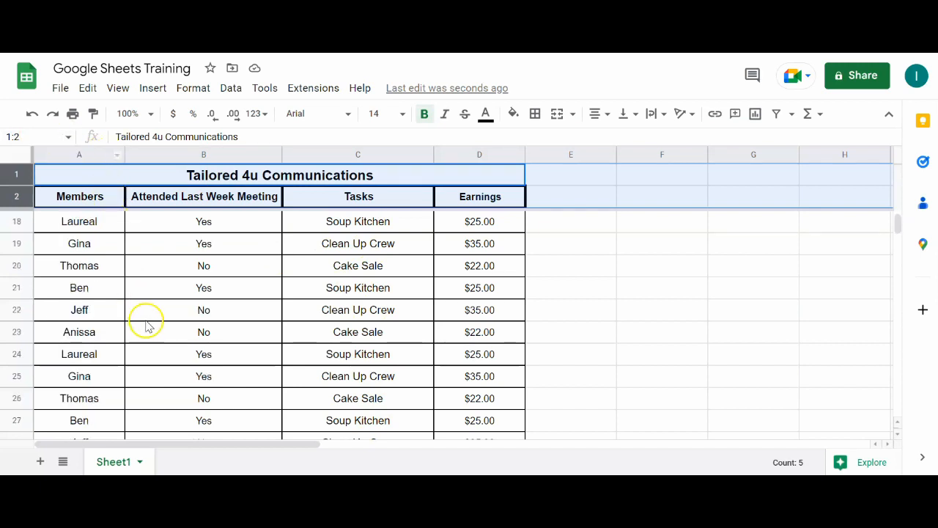